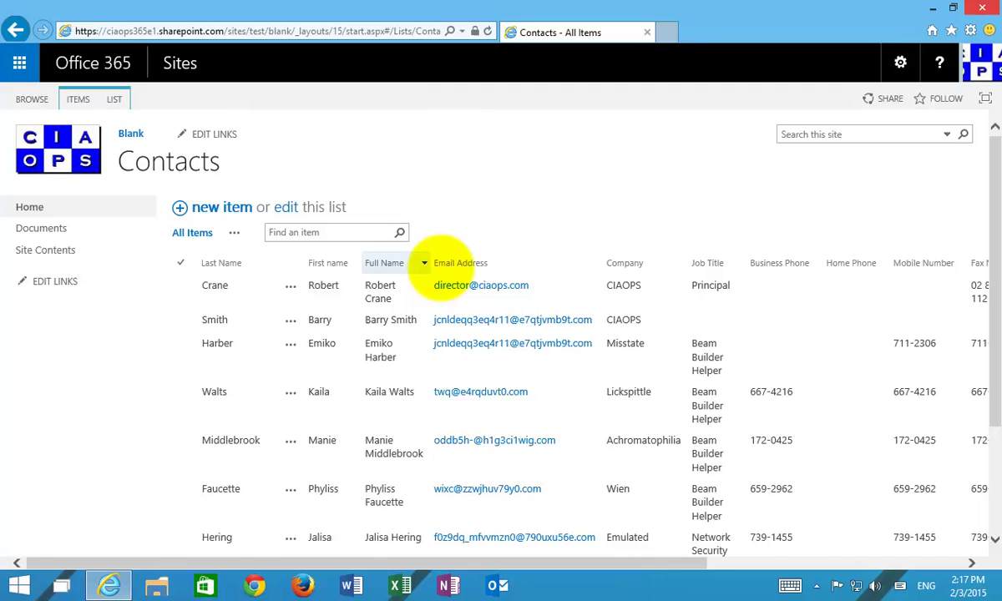
Step: From Site Contents, add a Custom List app named Location and create it
drag(673, 562, 638, 568)
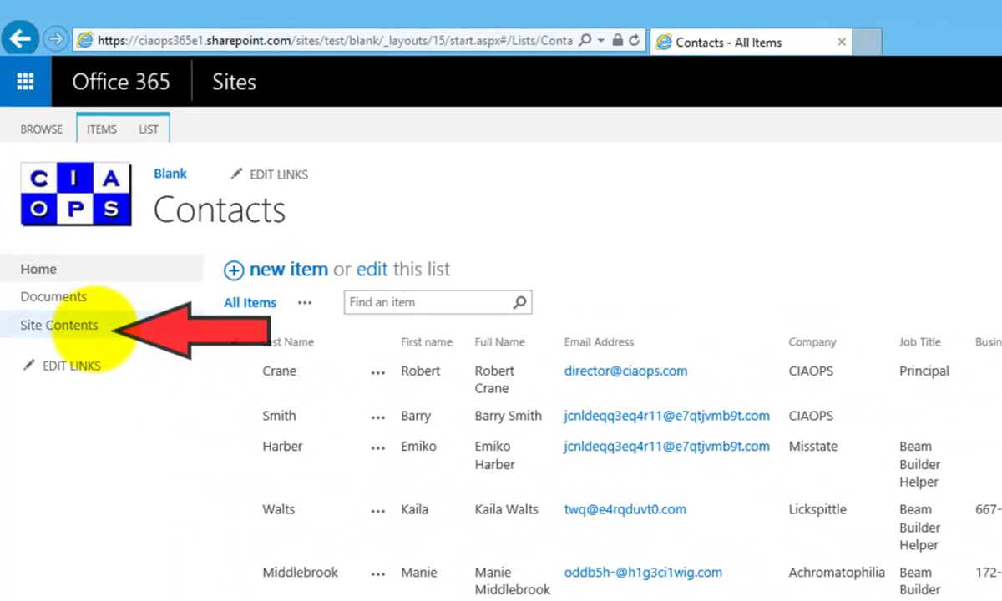
click(83, 323)
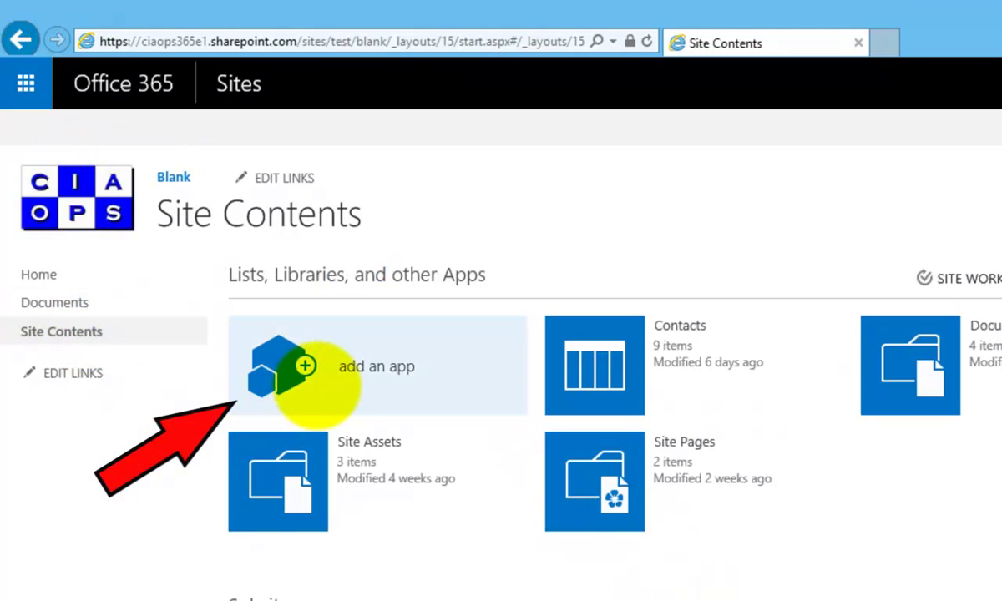
click(318, 385)
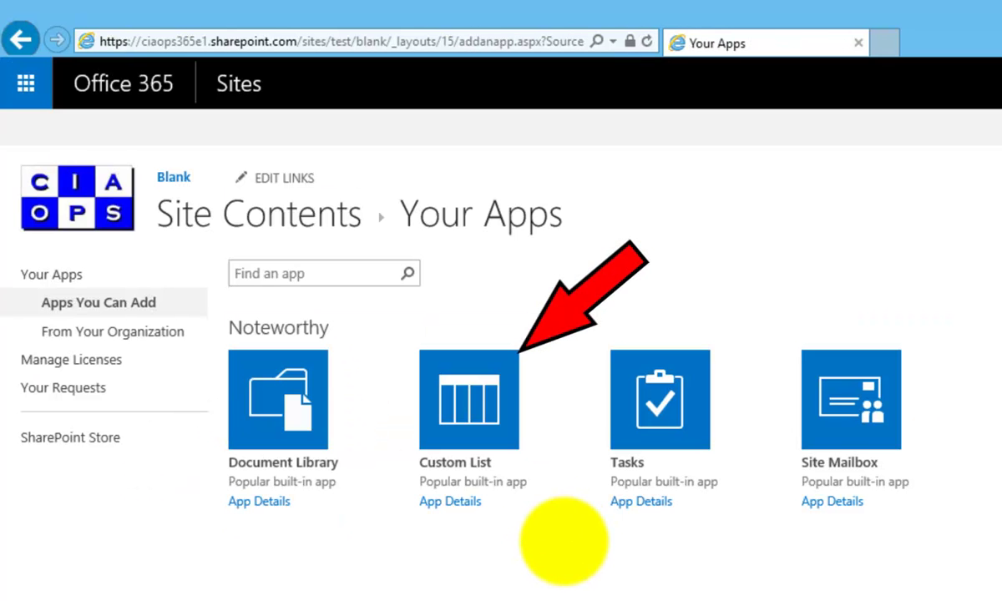
click(468, 417)
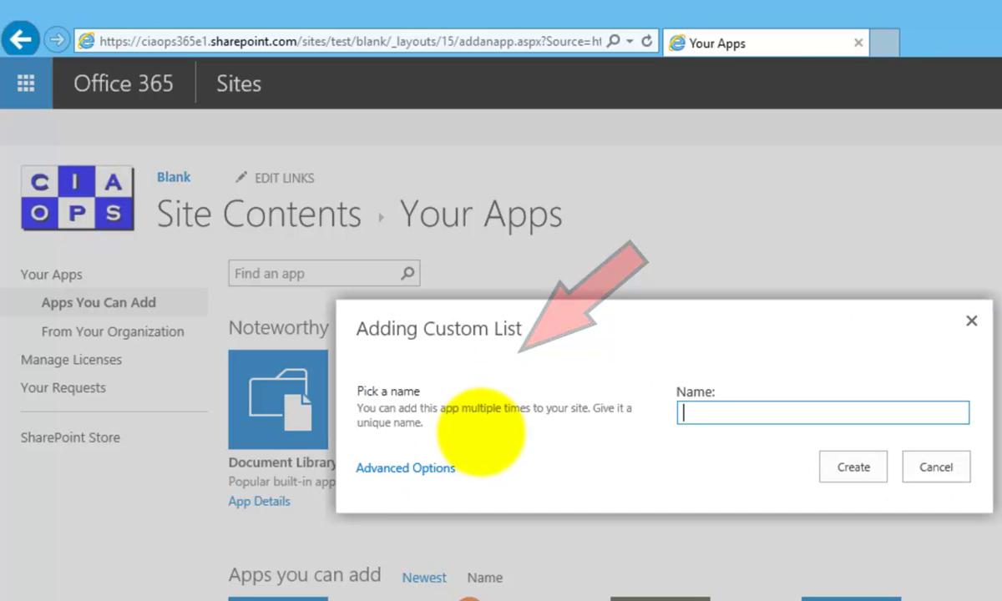
text(Location)
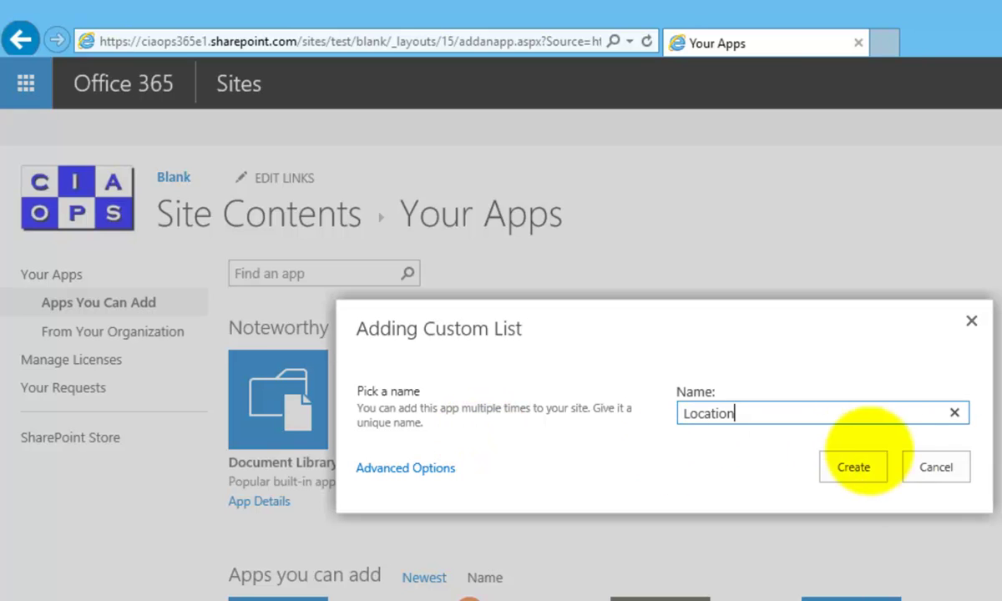
click(841, 461)
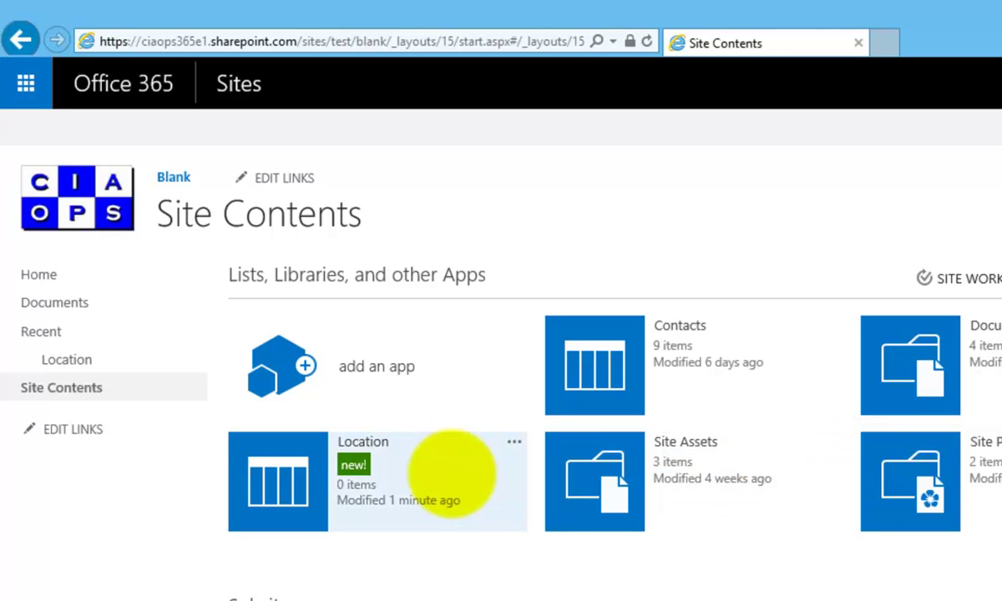
Step: In the Location list's settings, change the Title column's name to Location and save
click(278, 477)
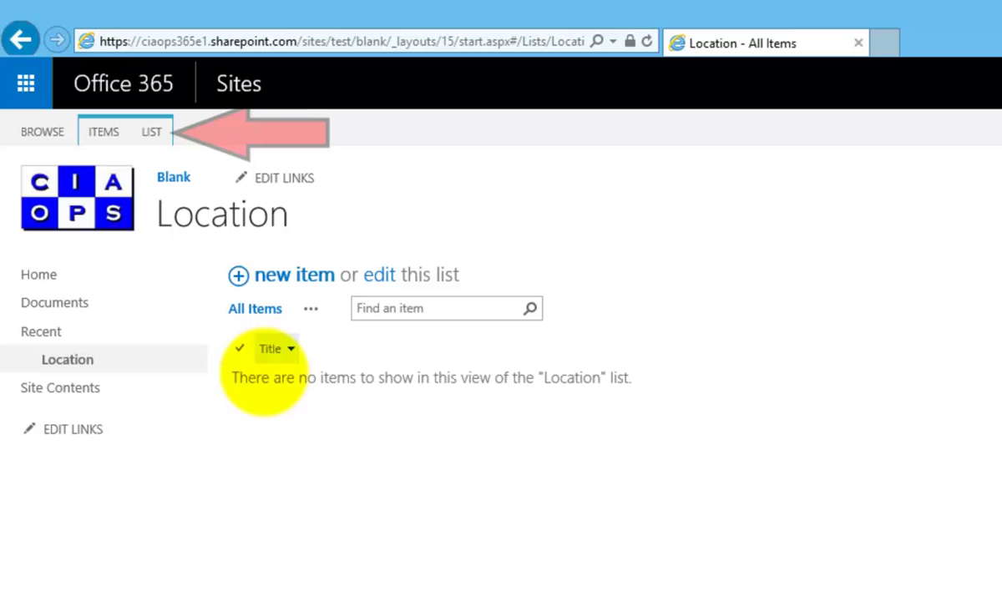
click(145, 136)
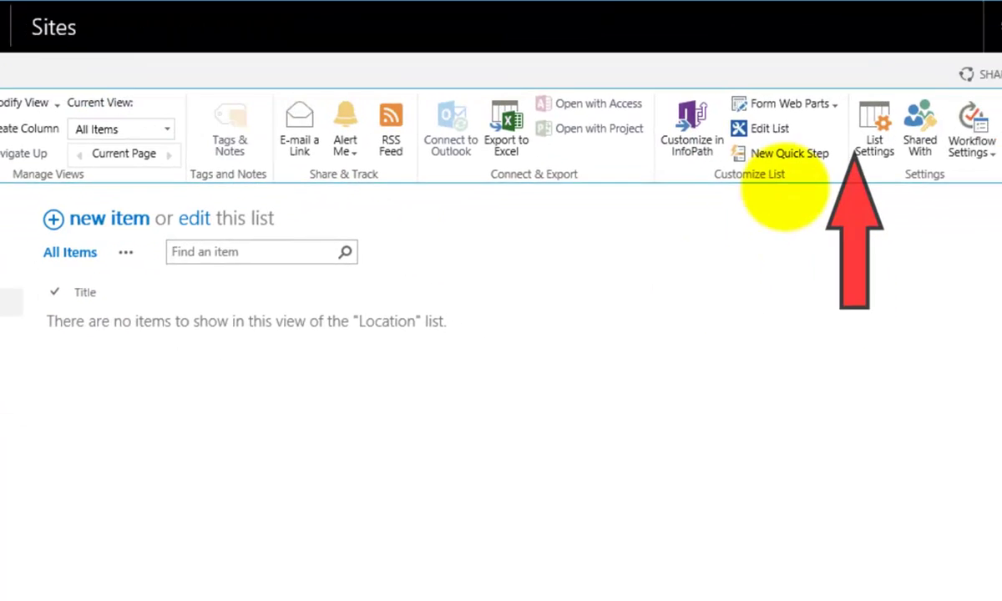
click(849, 127)
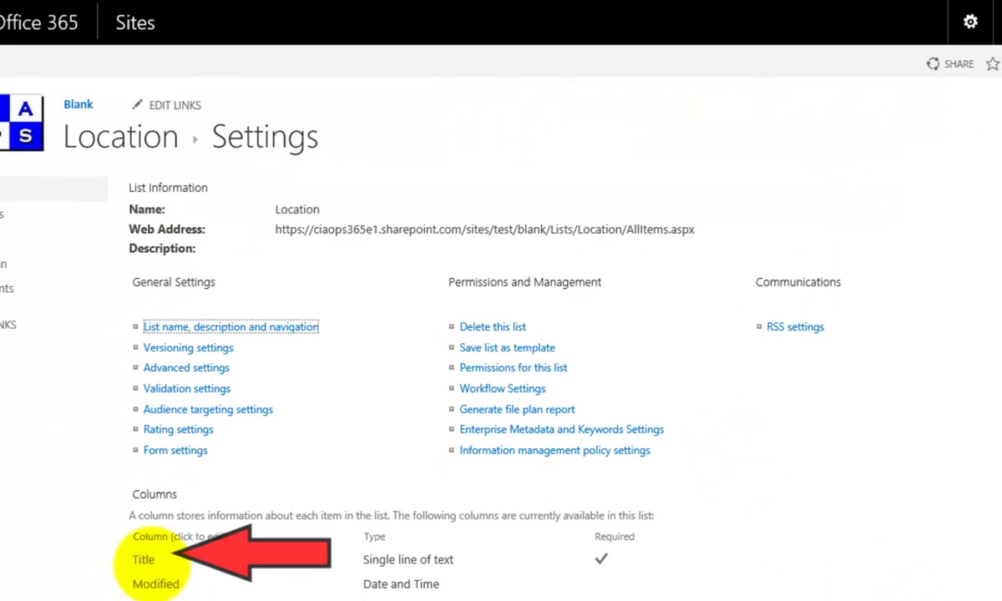
click(152, 552)
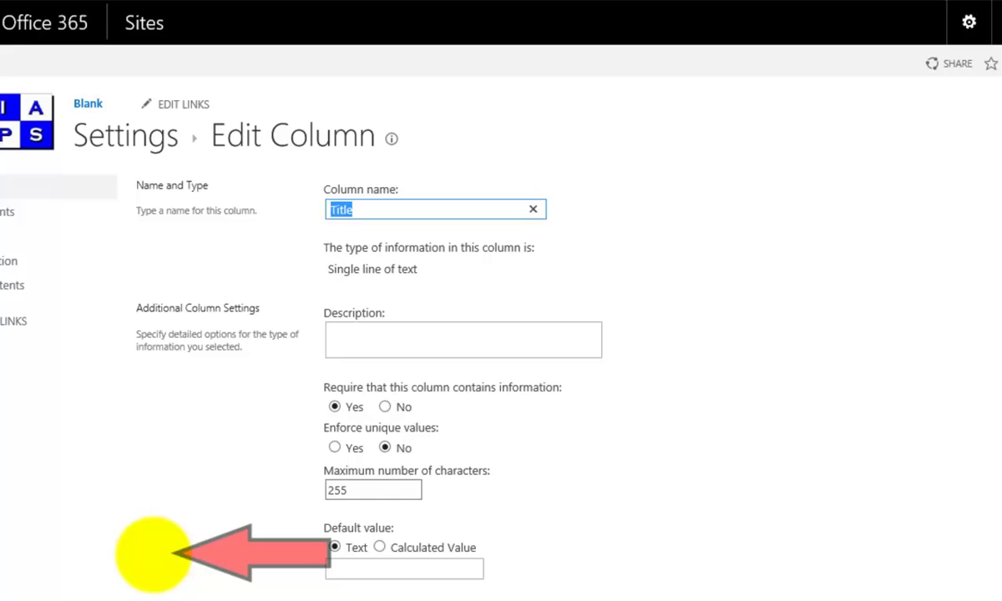
text(Lo)
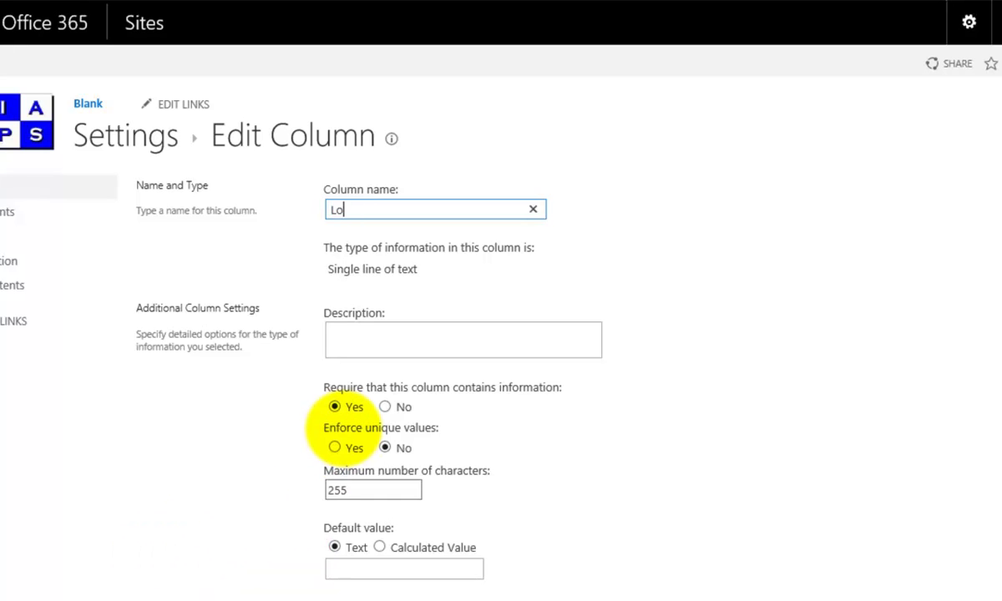
text(cation)
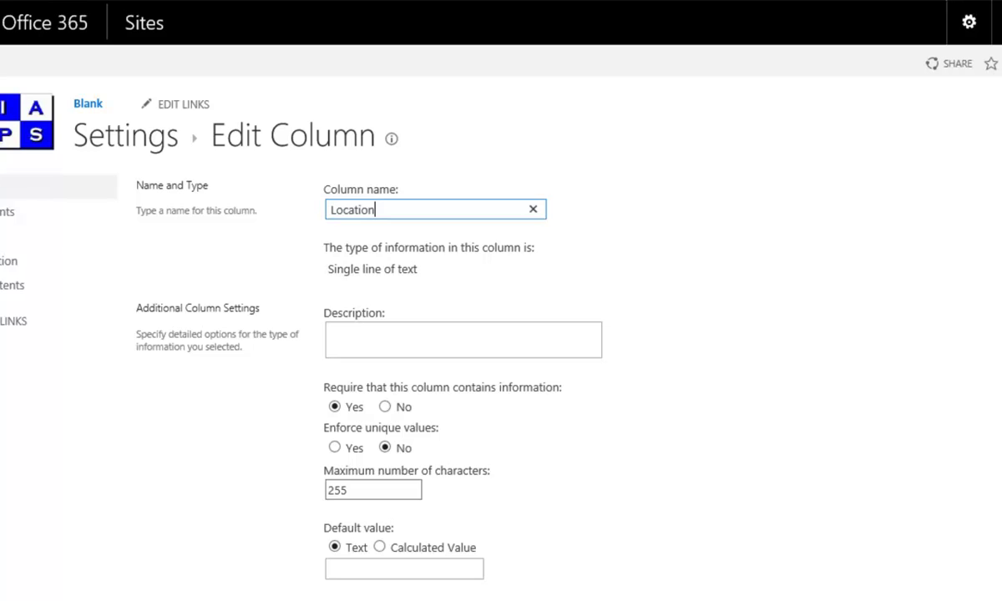
scroll(501, 334, down, 2)
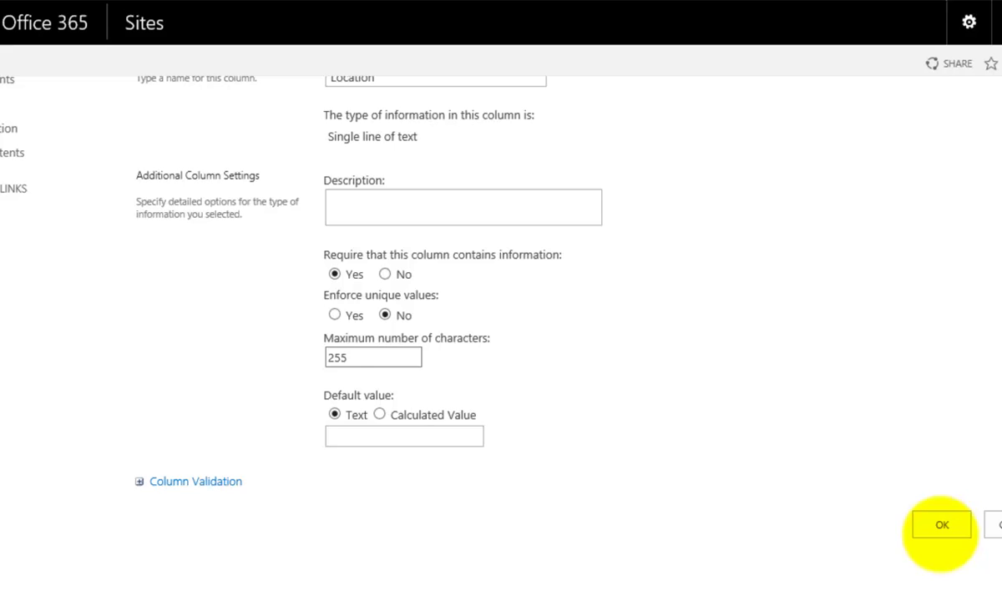
click(939, 528)
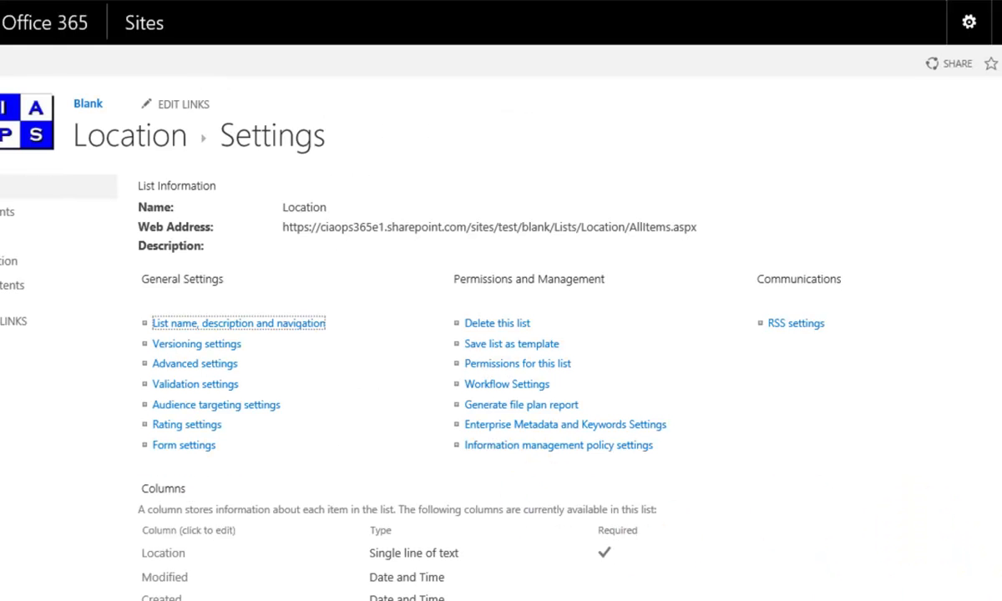
scroll(501, 334, down, 3)
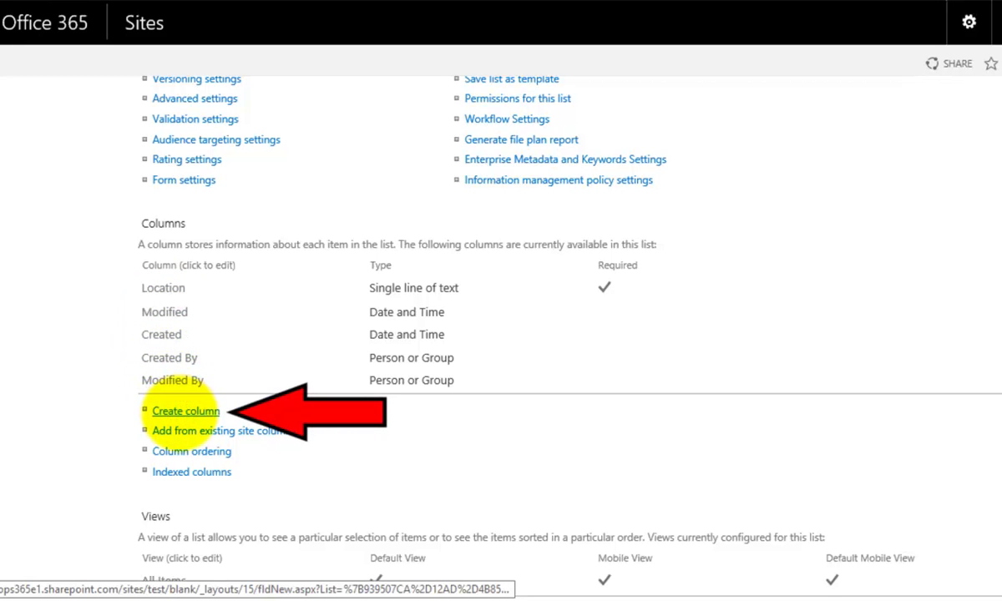
Step: Define a new Lookup column named Person, getting Full Name from the Contacts list
click(186, 411)
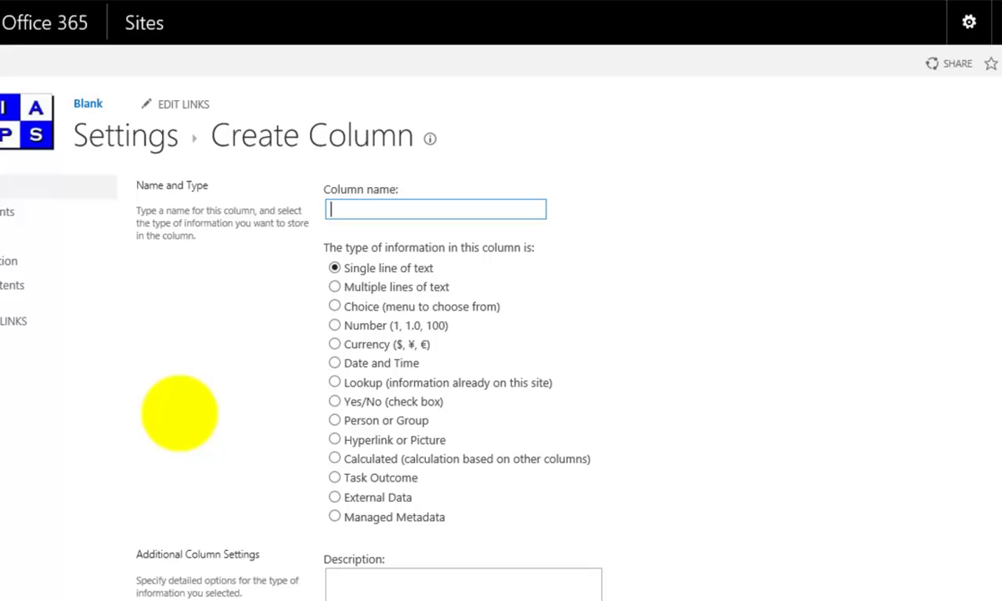
text(Person)
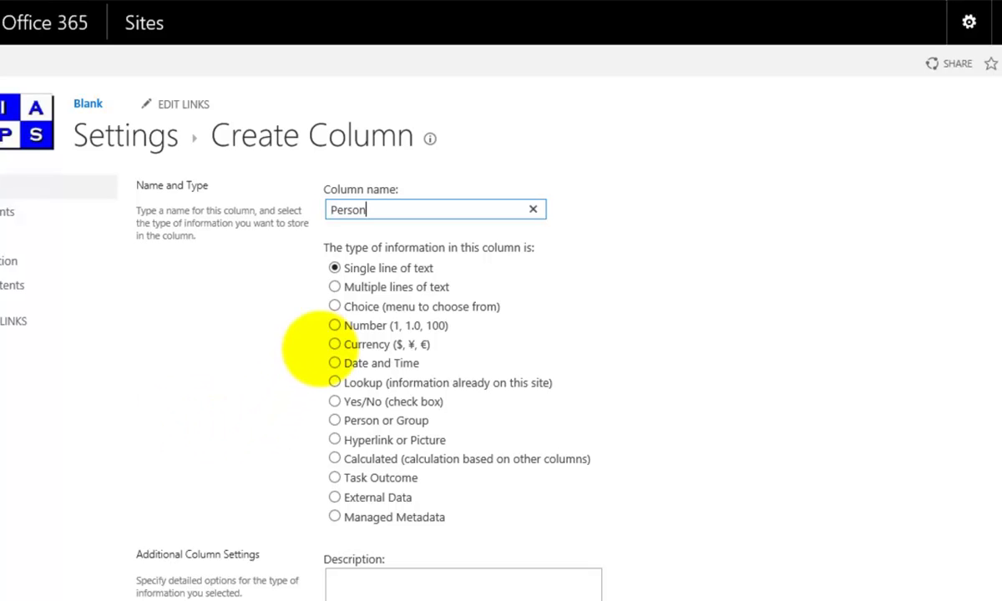
click(334, 381)
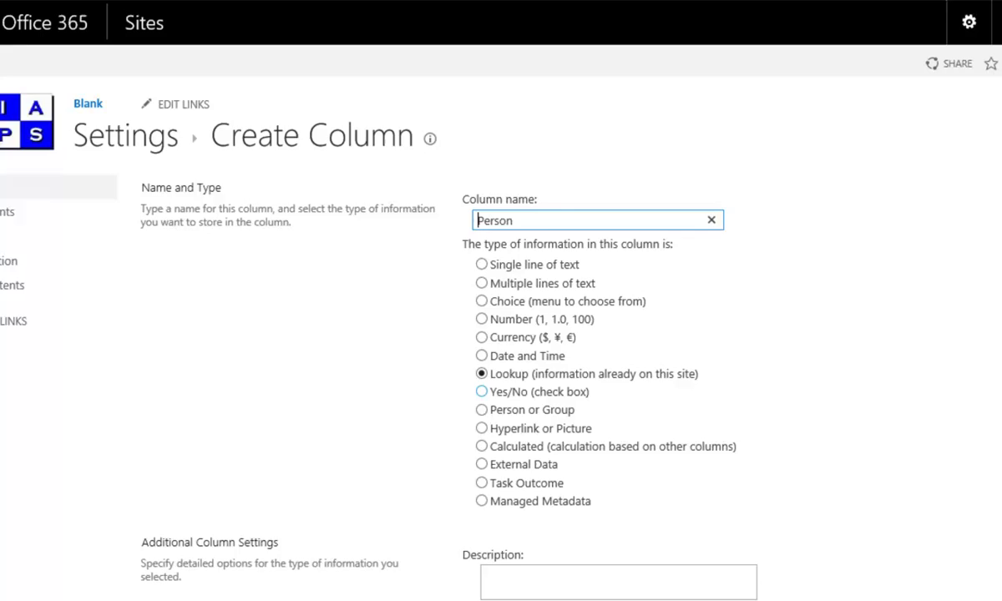
scroll(528, 325, down, 4)
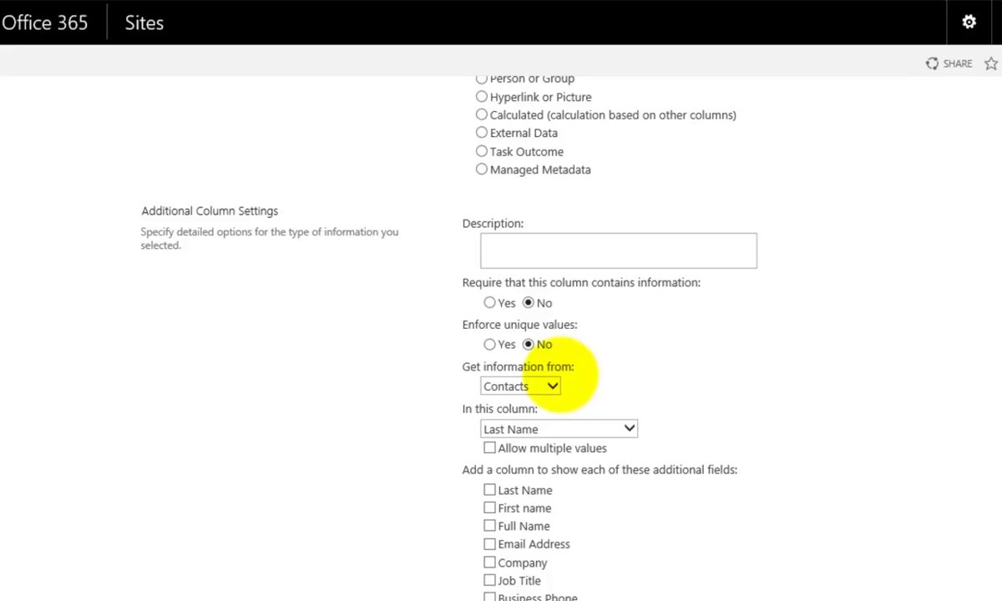
click(552, 384)
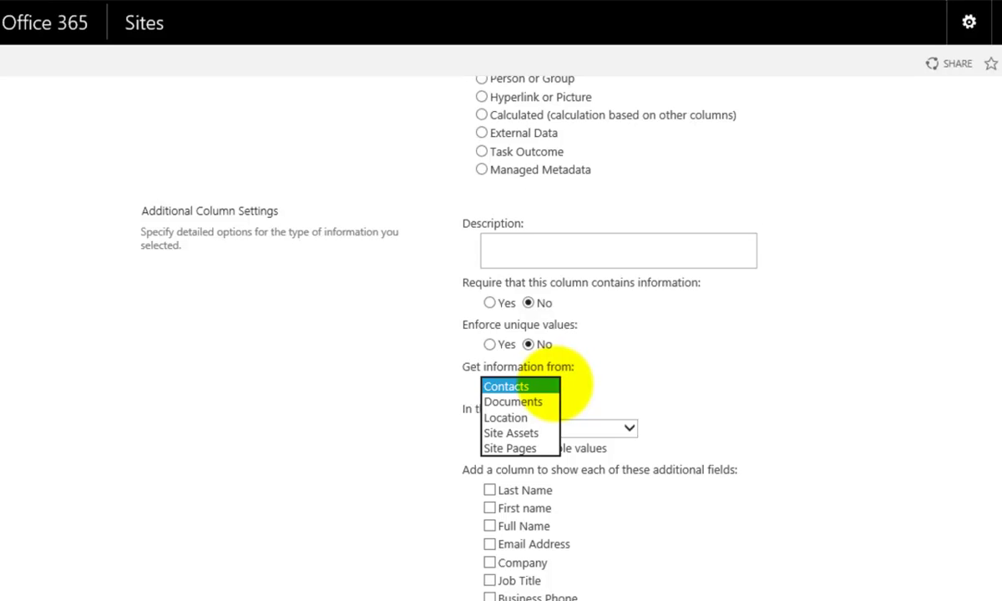
click(523, 385)
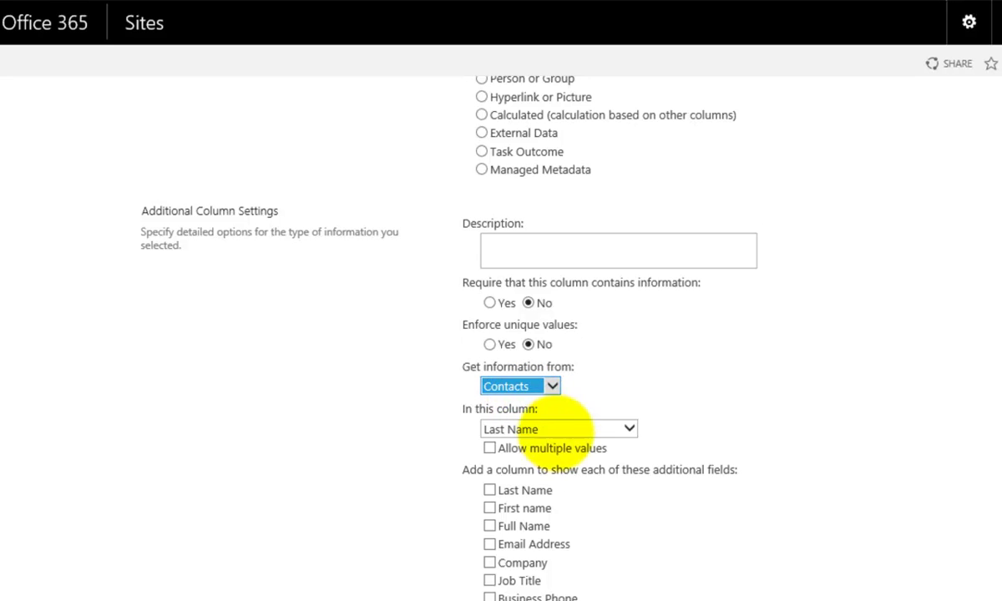
click(628, 427)
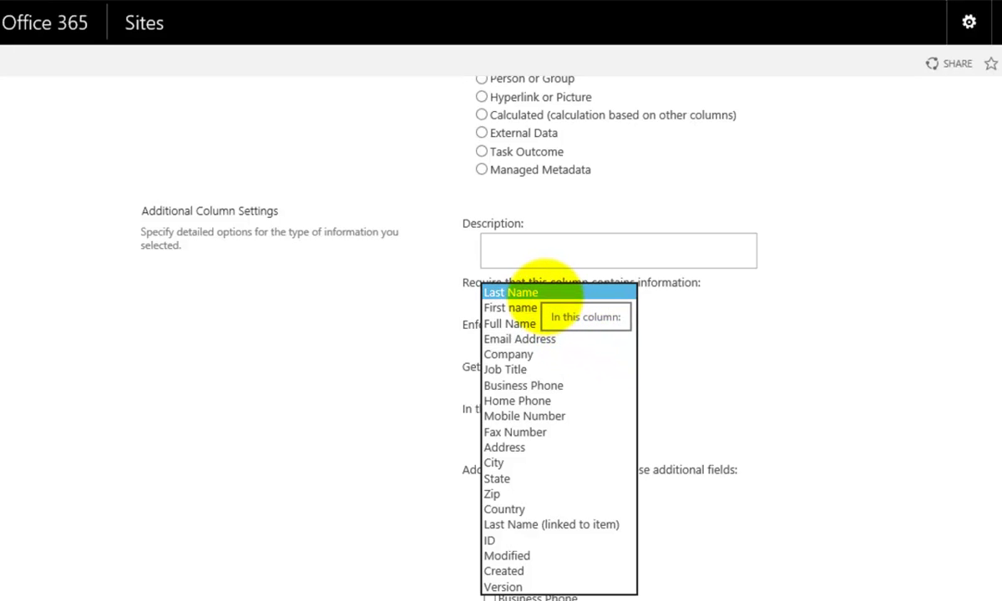
click(540, 324)
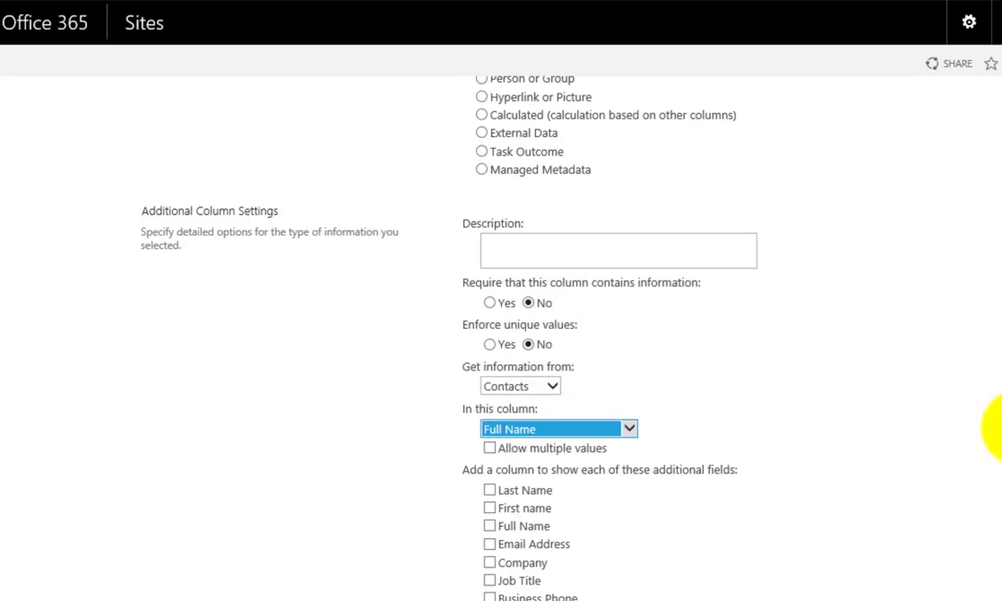
Step: Add Email Address and Business Phone as extra lookup fields, then create the Person column
scroll(584, 334, down, 5)
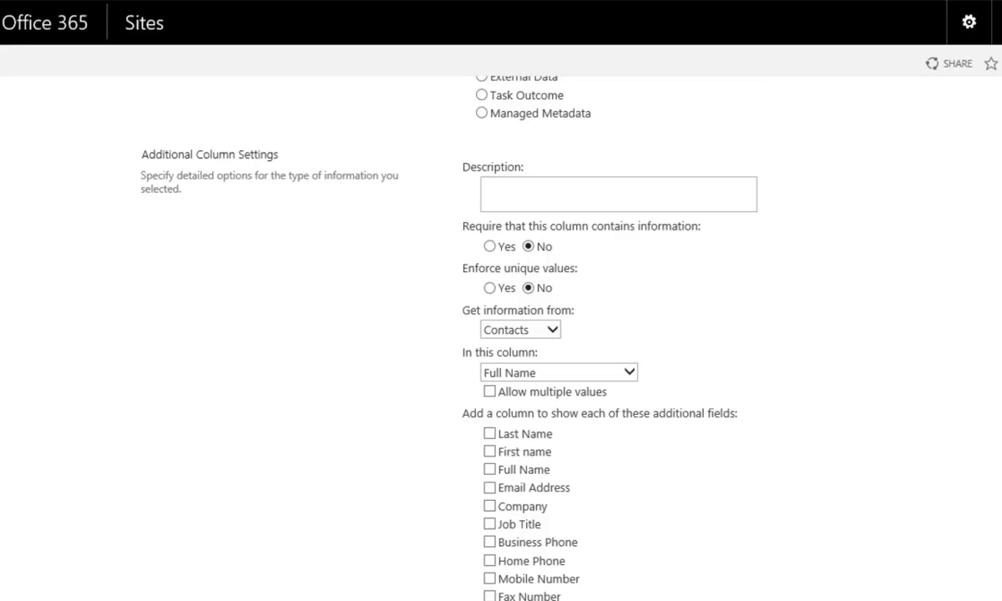
scroll(584, 334, down, 3)
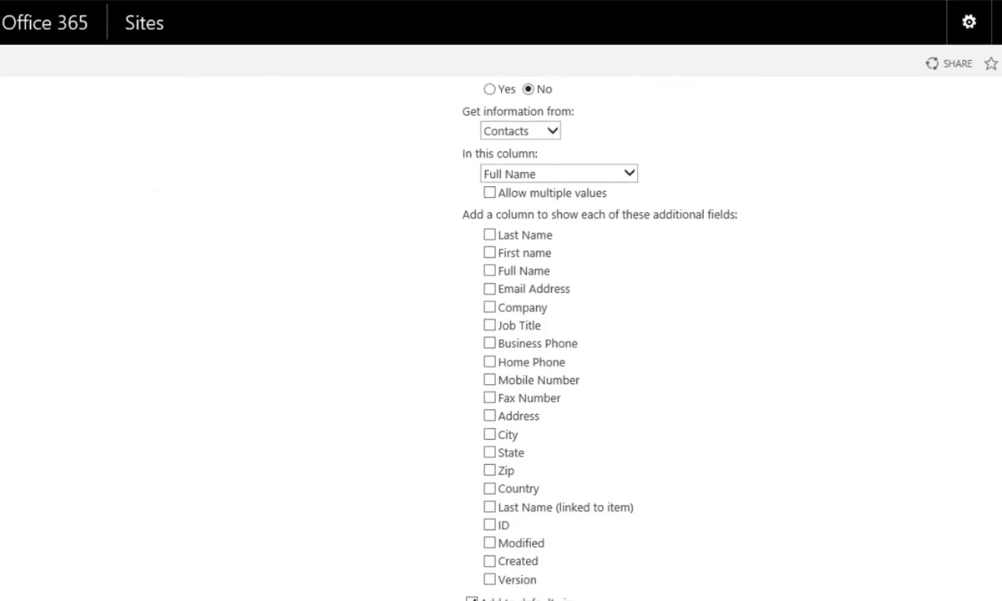
scroll(584, 334, down, 1)
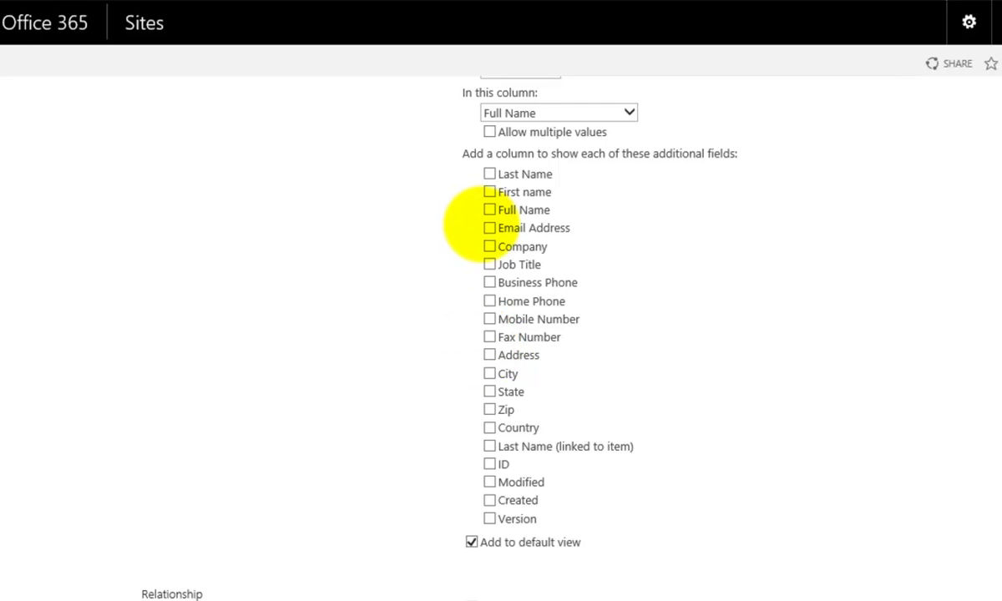
click(489, 228)
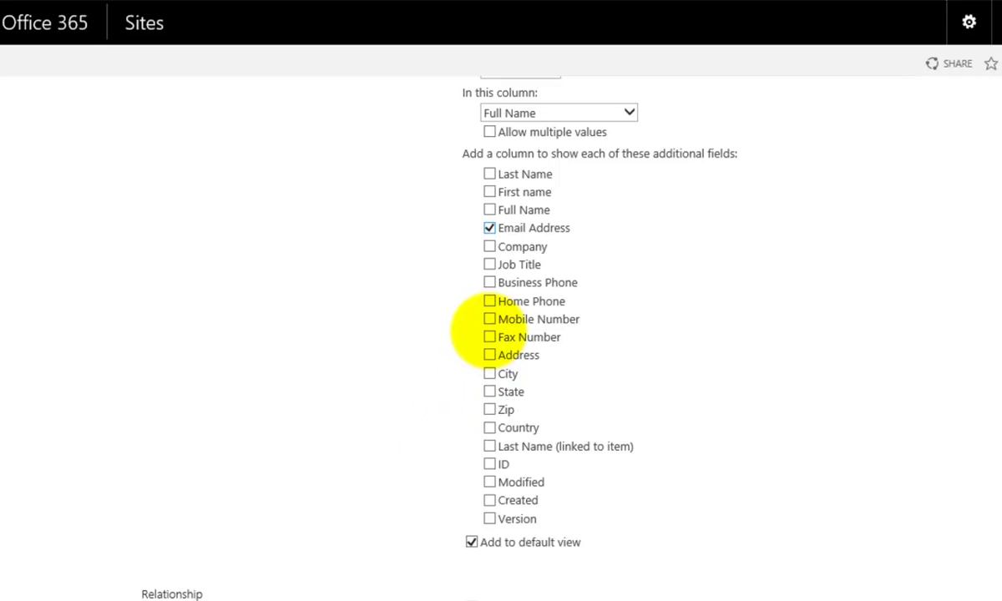
click(489, 282)
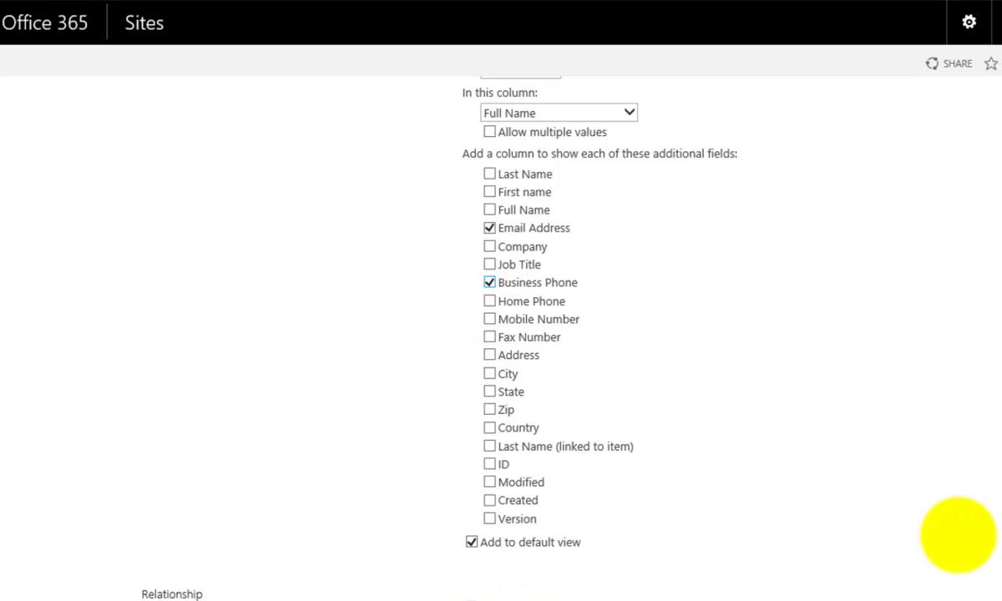
scroll(501, 334, down, 3)
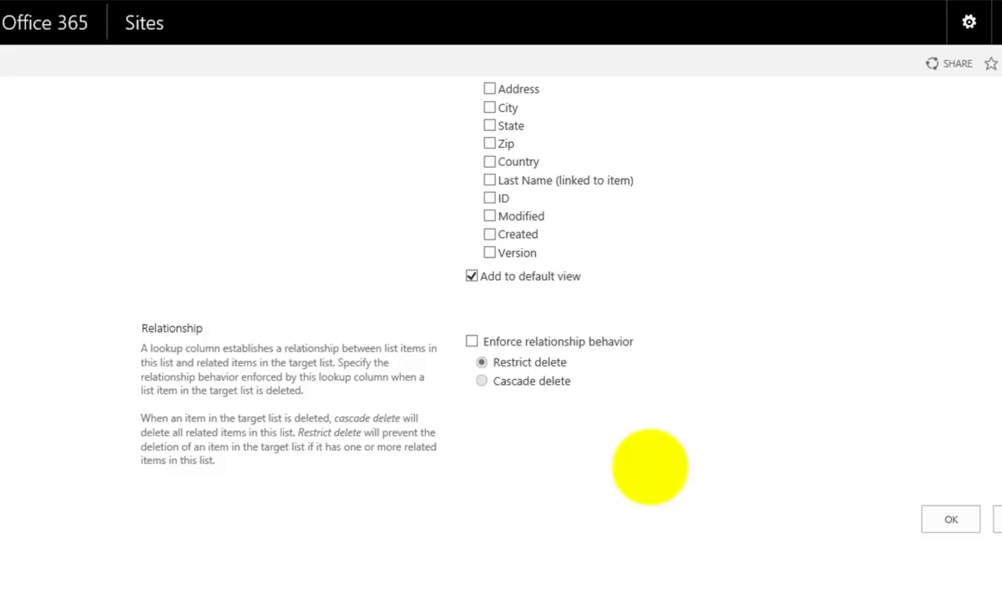
click(941, 518)
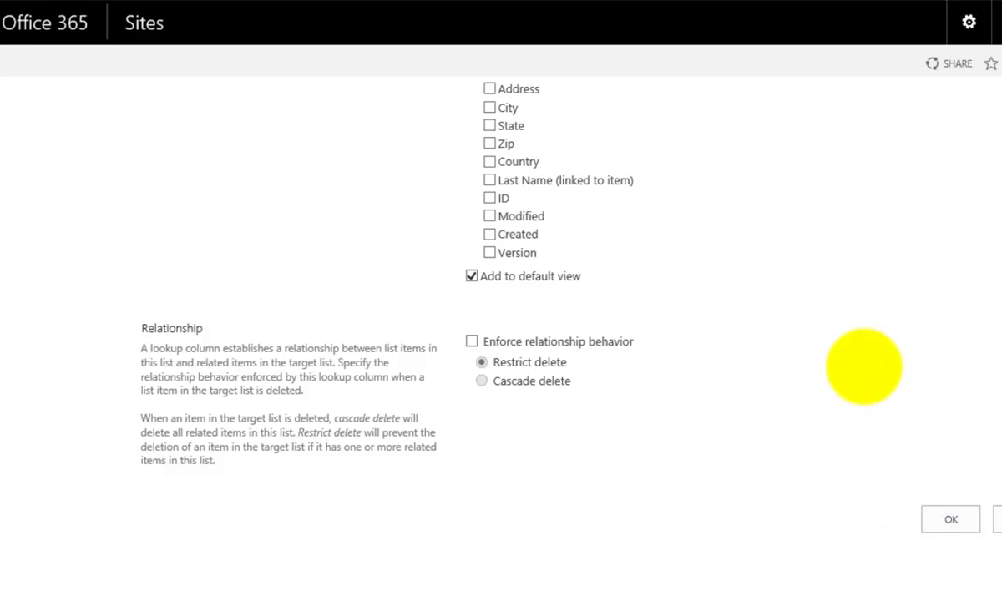
scroll(864, 366, up, 10)
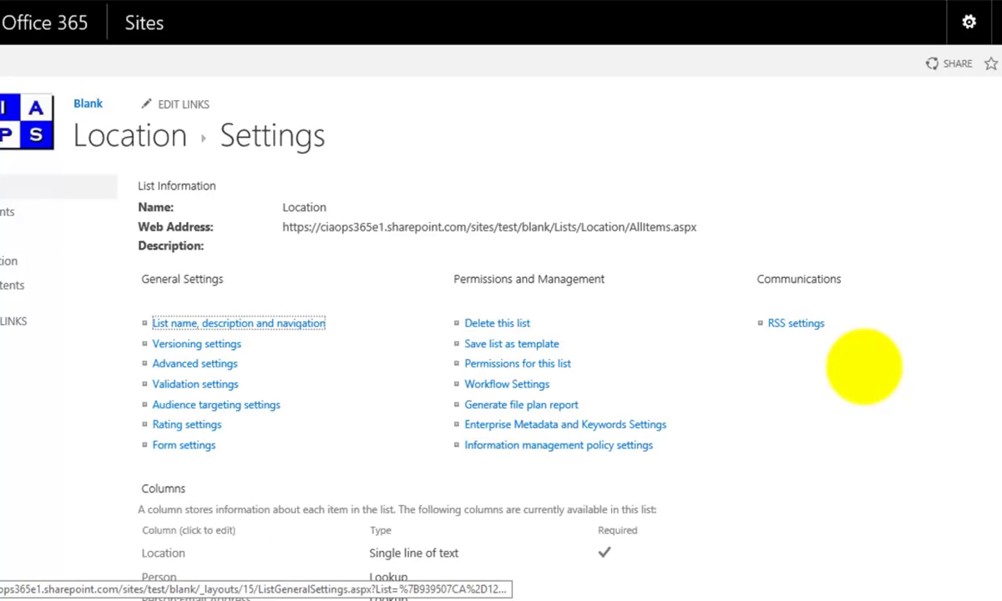
Step: Go back to the Location list and start a new item for Office 1
click(153, 144)
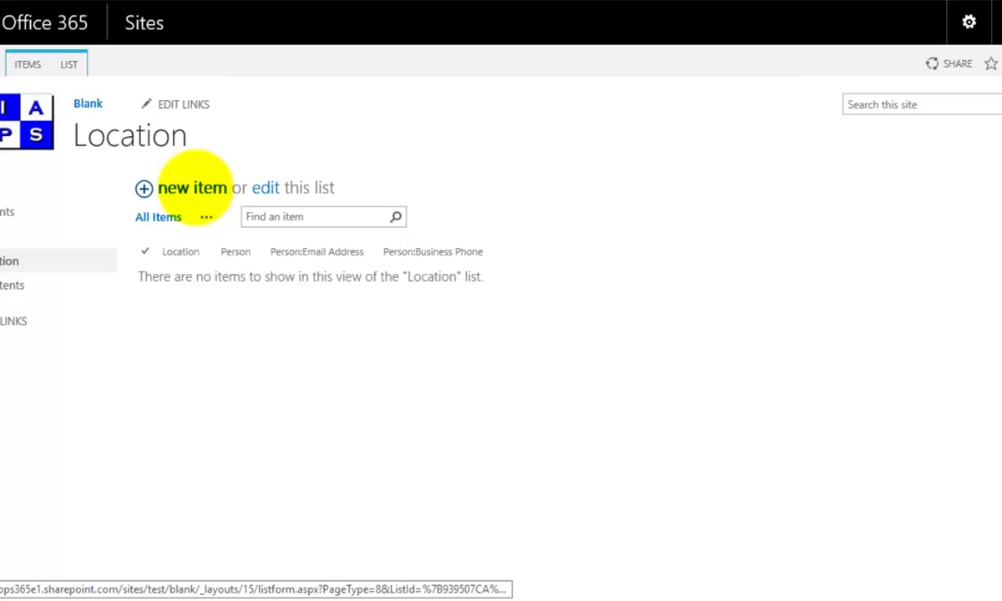
click(192, 187)
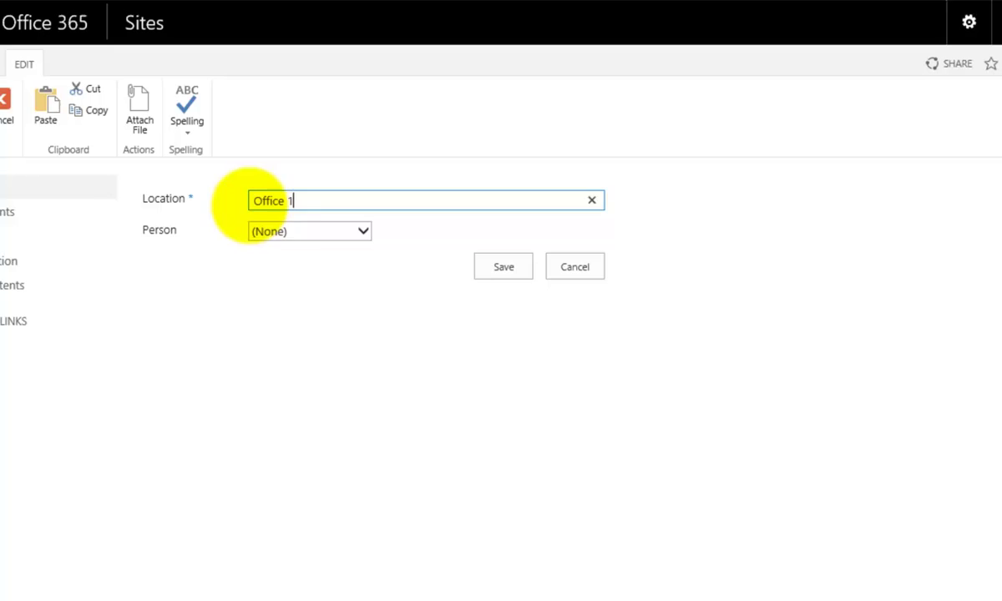
Step: Pick the first contact in the Person field and save Office 1
click(303, 238)
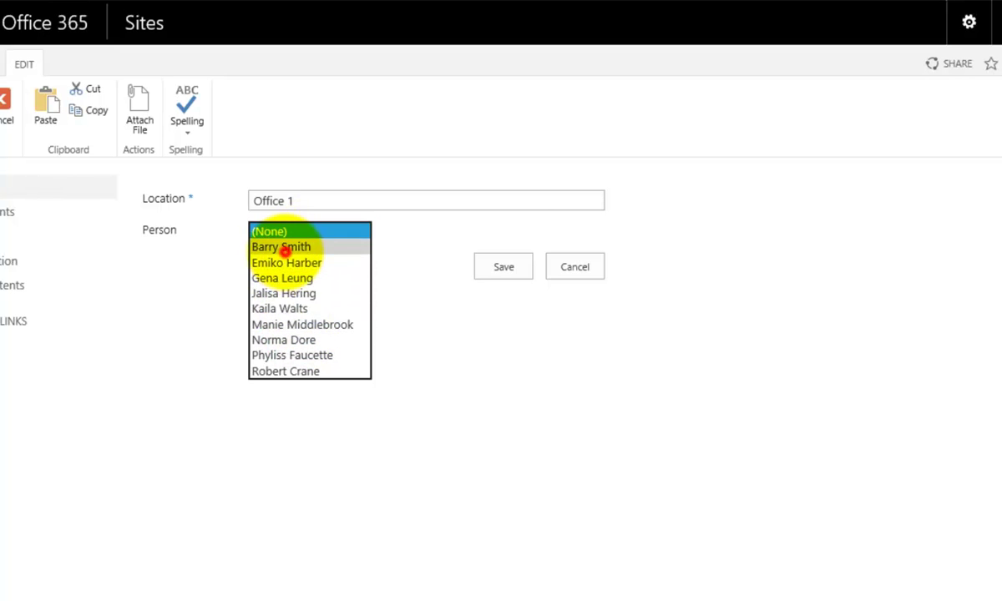
click(287, 247)
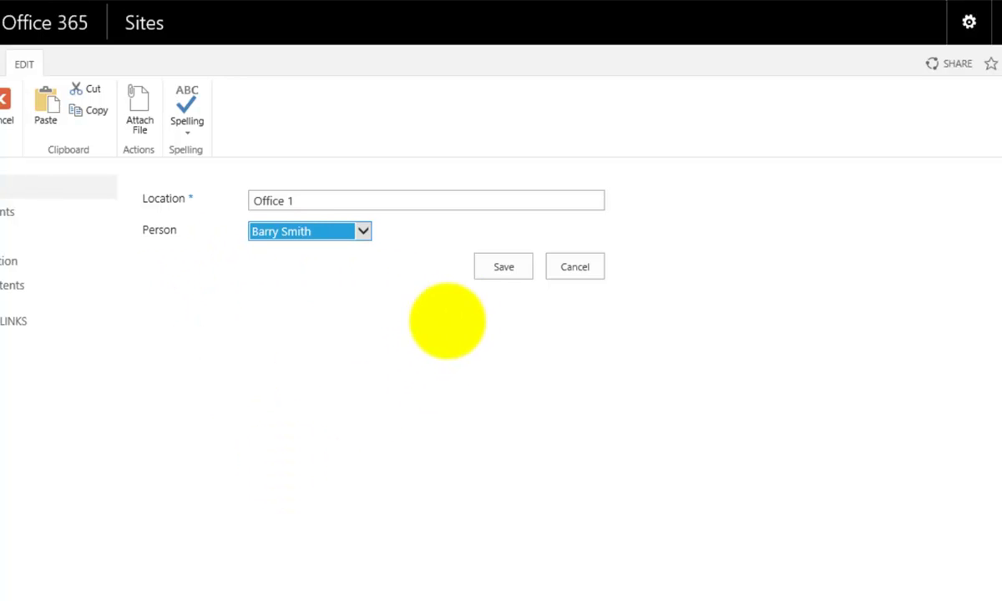
click(508, 269)
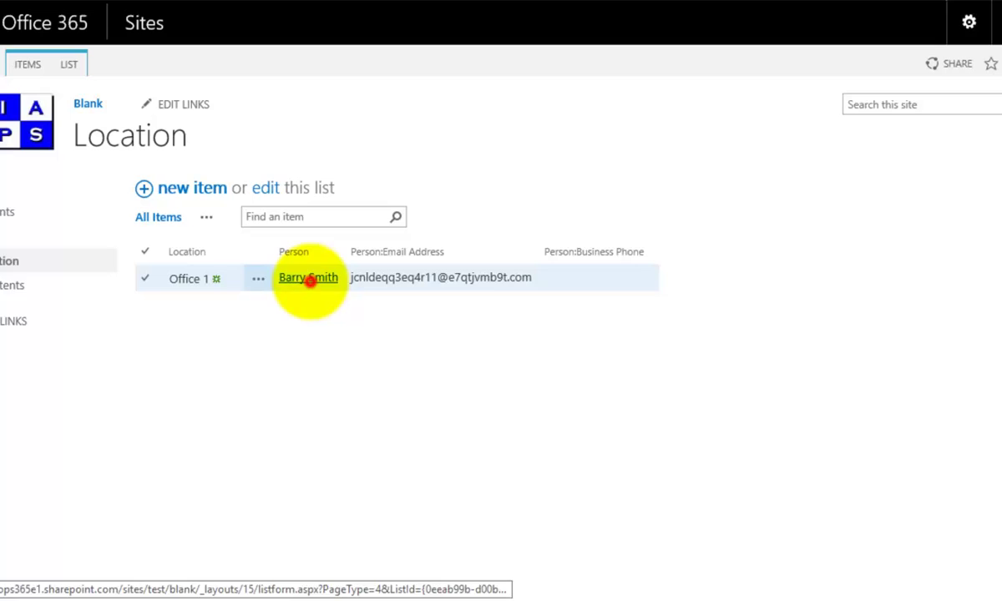
Step: Edit Office 1's linked contact, enter a Business Phone number, and save the contact
click(309, 280)
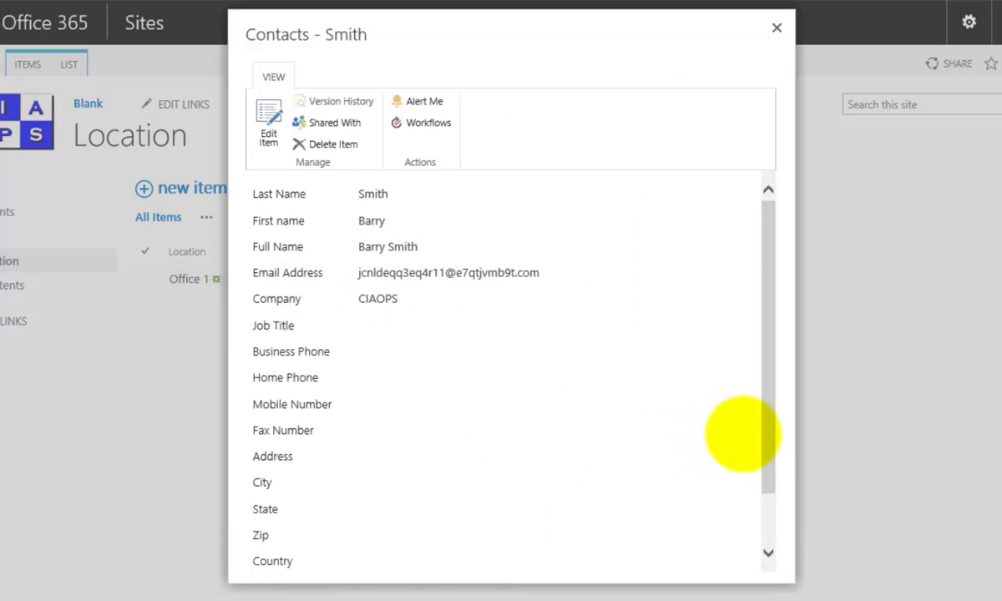
drag(769, 433, 753, 416)
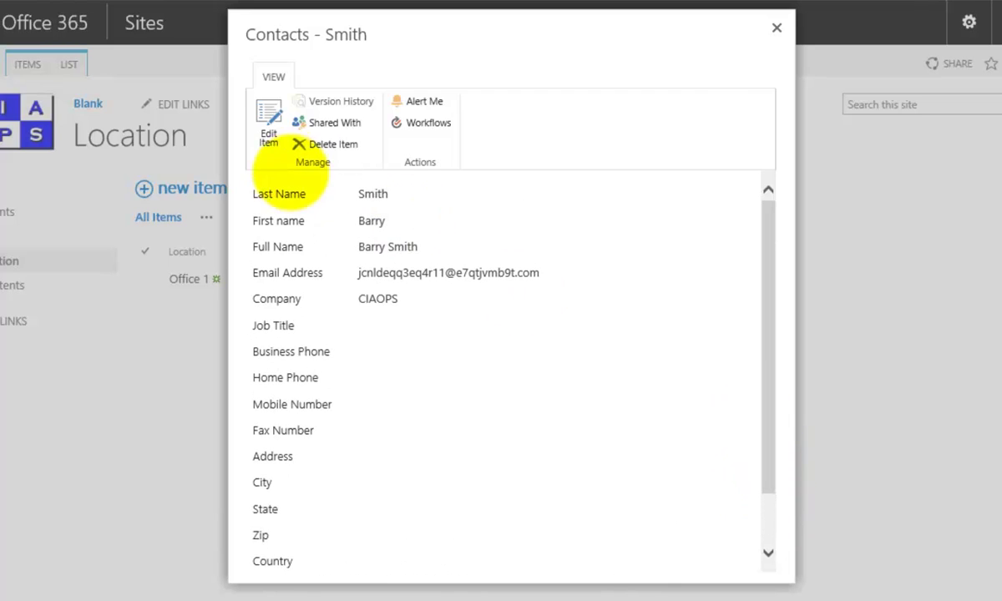
click(268, 121)
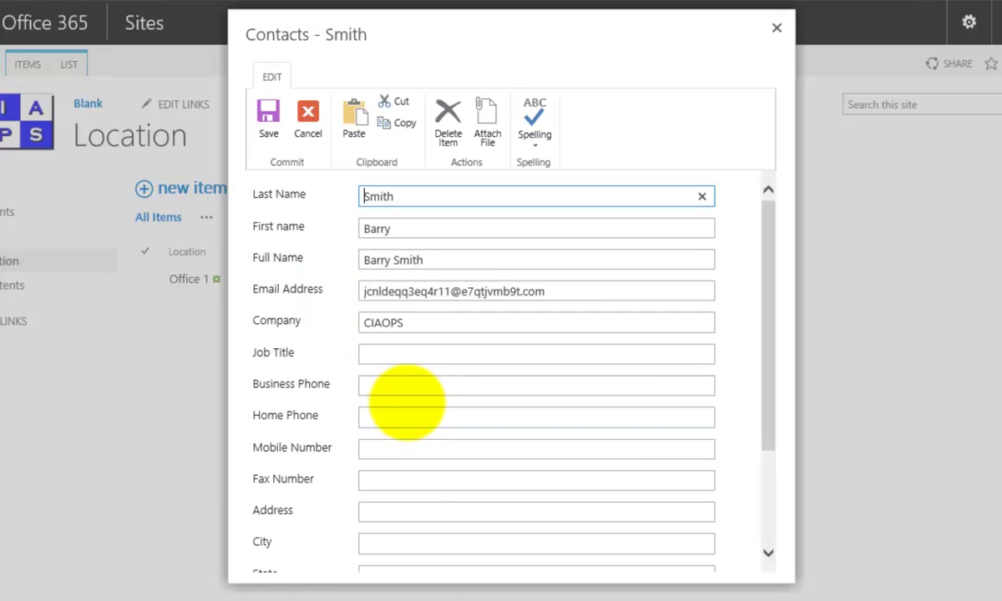
click(400, 386)
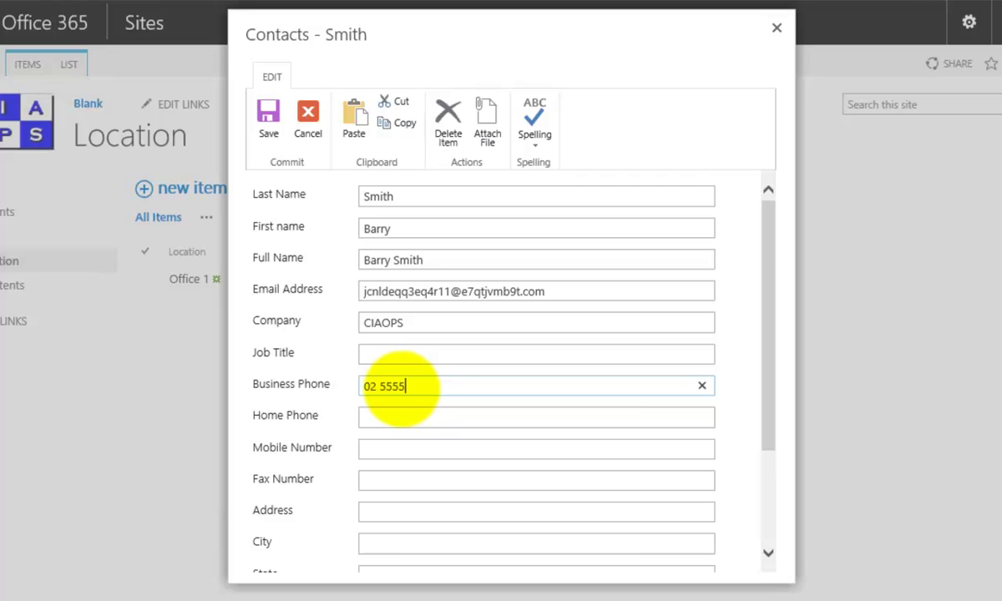
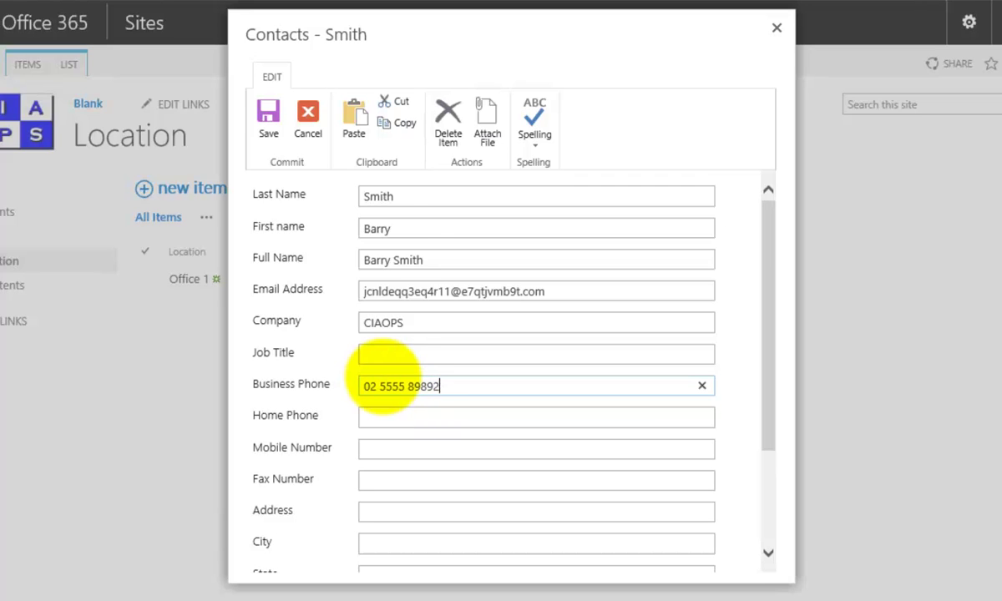
click(265, 121)
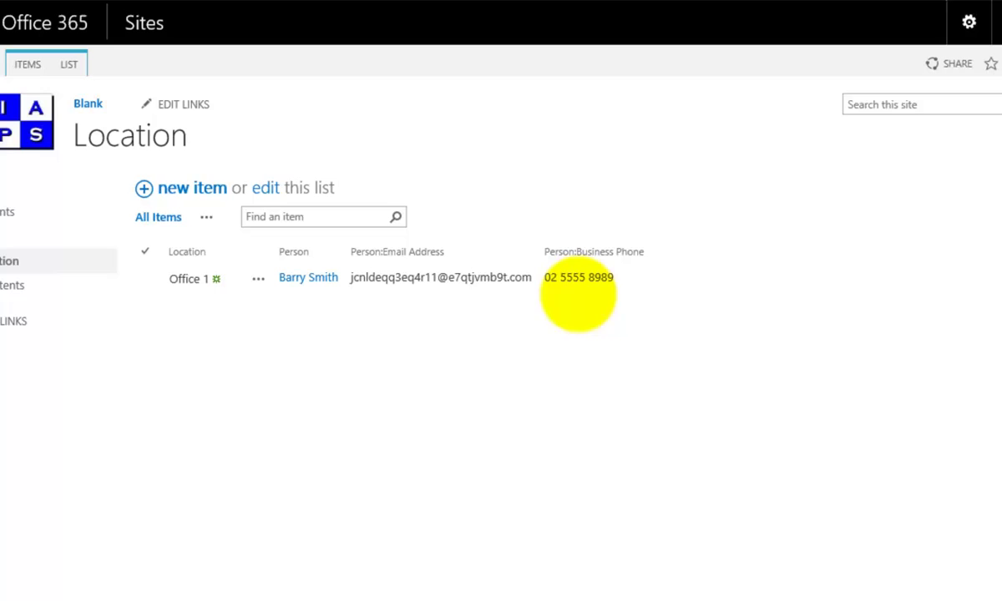
Step: Create an Office 2 item linked to the last contact in the Person list
click(202, 191)
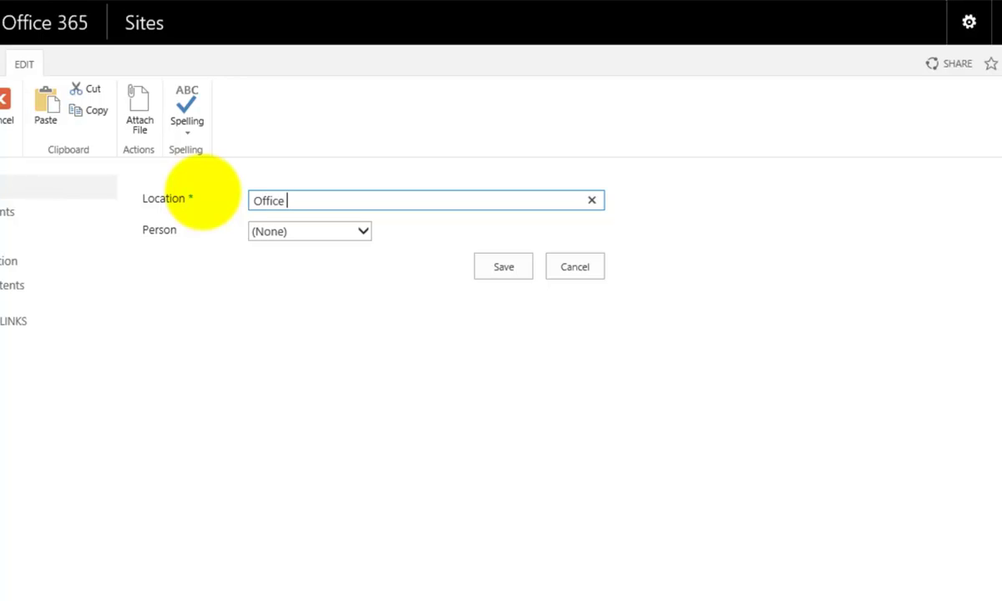
text(Office 2)
click(311, 232)
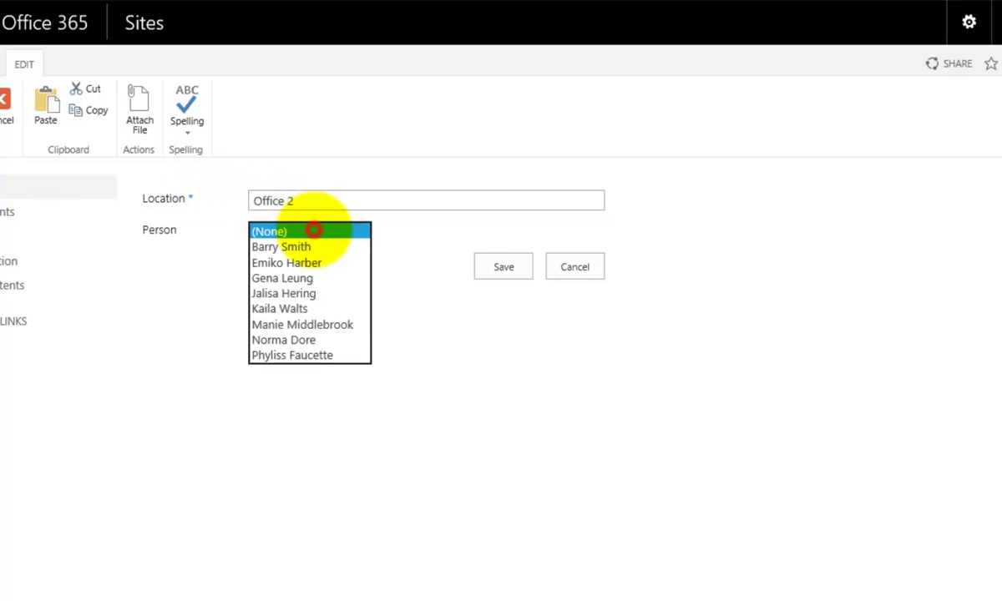
click(286, 370)
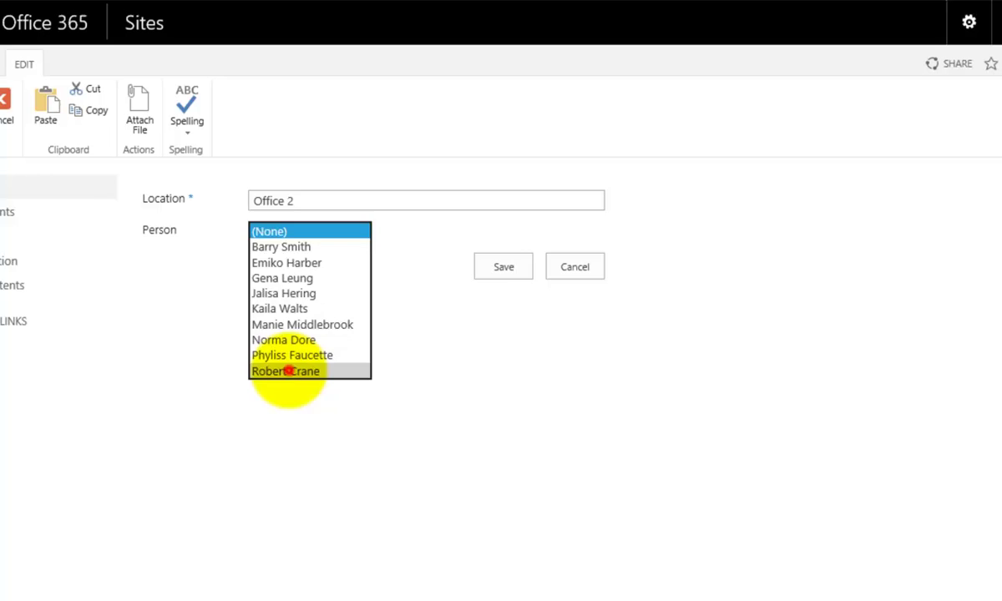
click(497, 268)
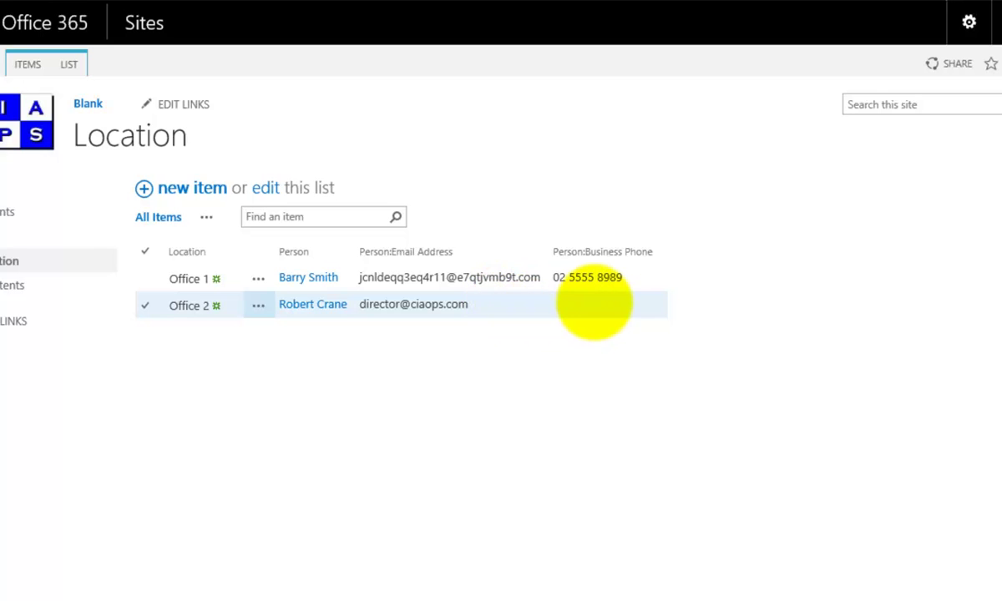
Step: Edit Office 2's linked contact to fill in its Business Phone and save
click(322, 305)
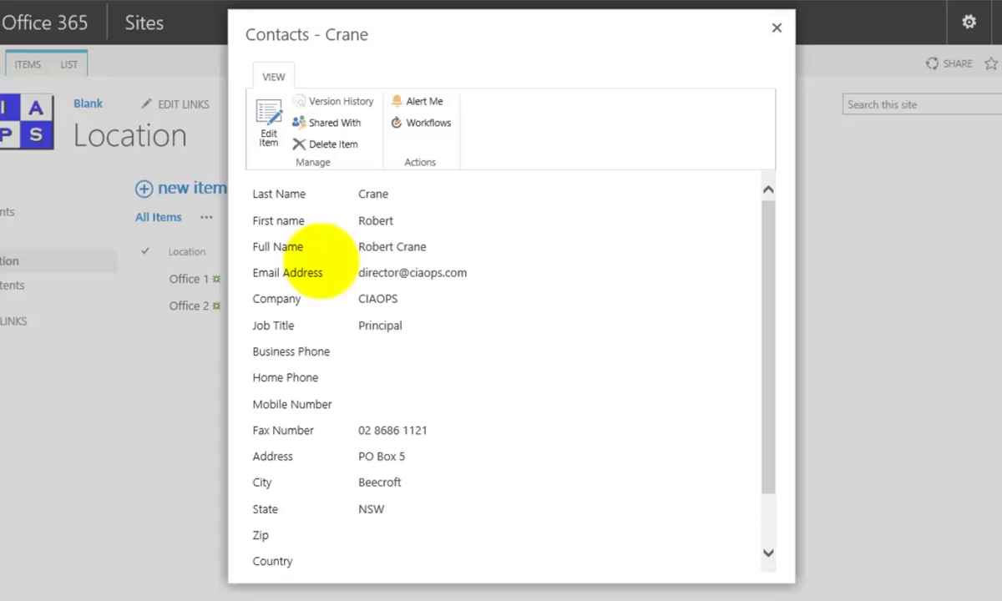
click(268, 121)
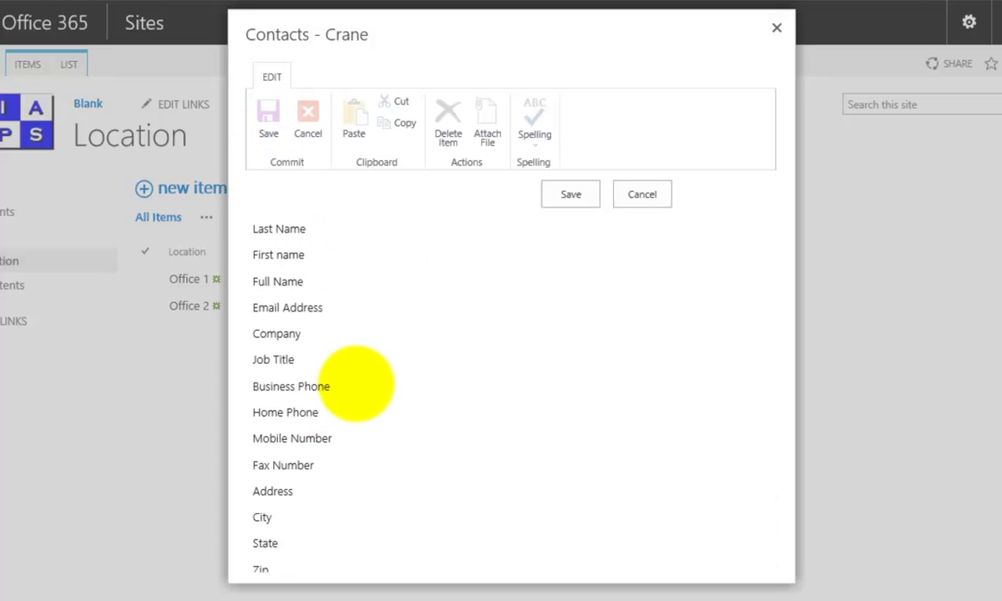
click(378, 383)
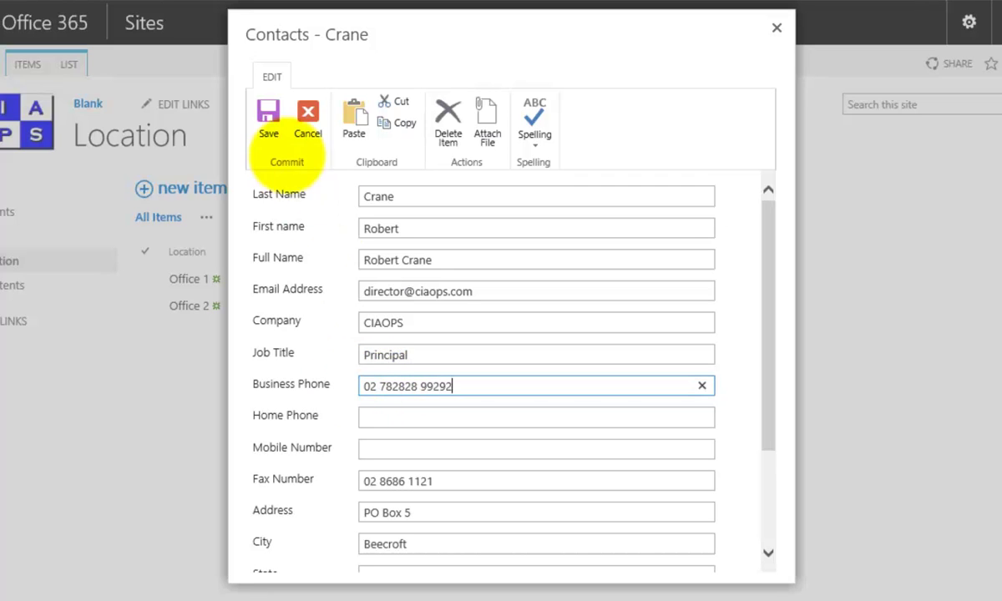
click(267, 121)
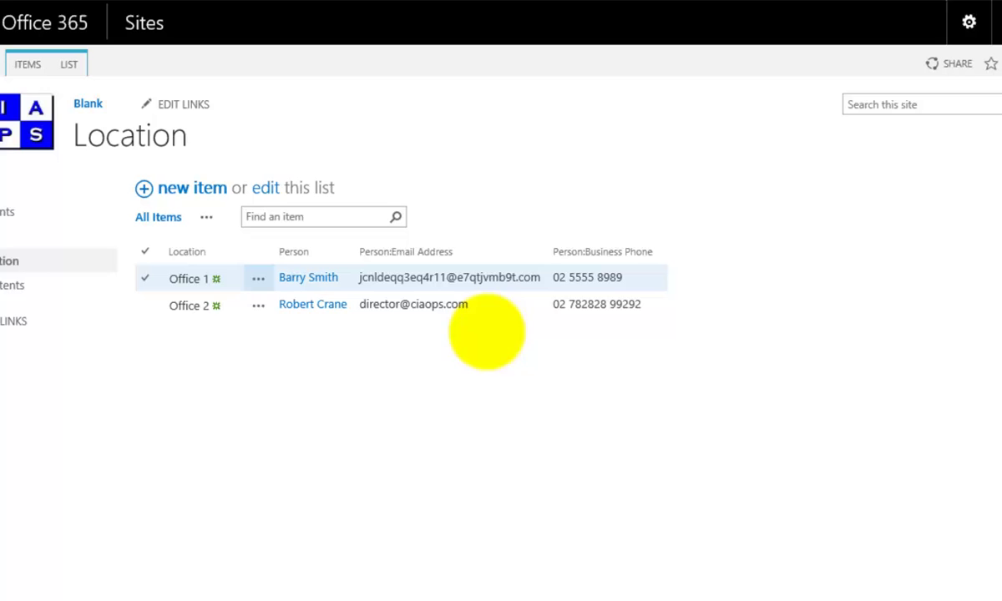
click(582, 314)
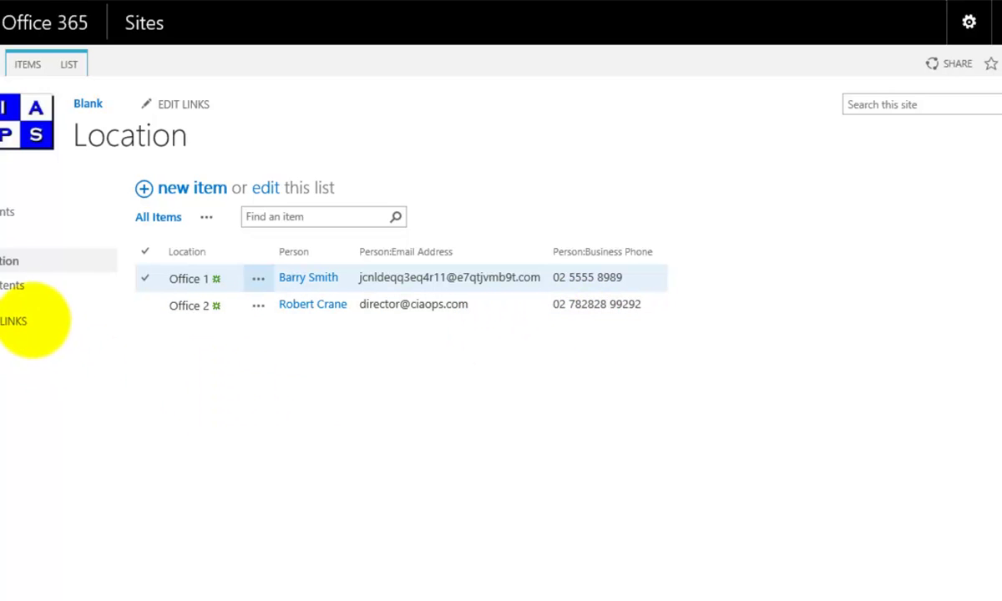
click(7, 284)
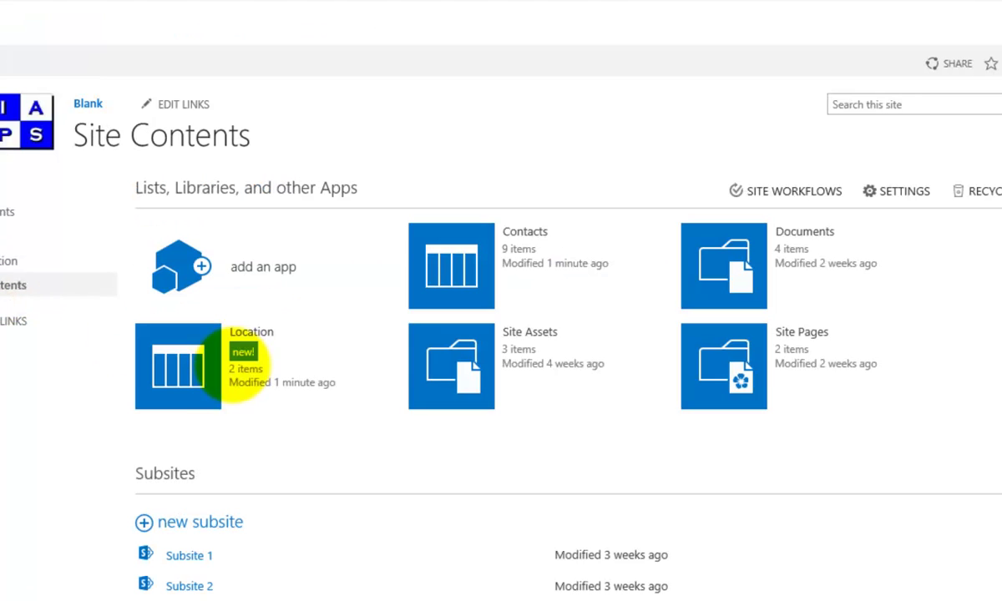
click(468, 274)
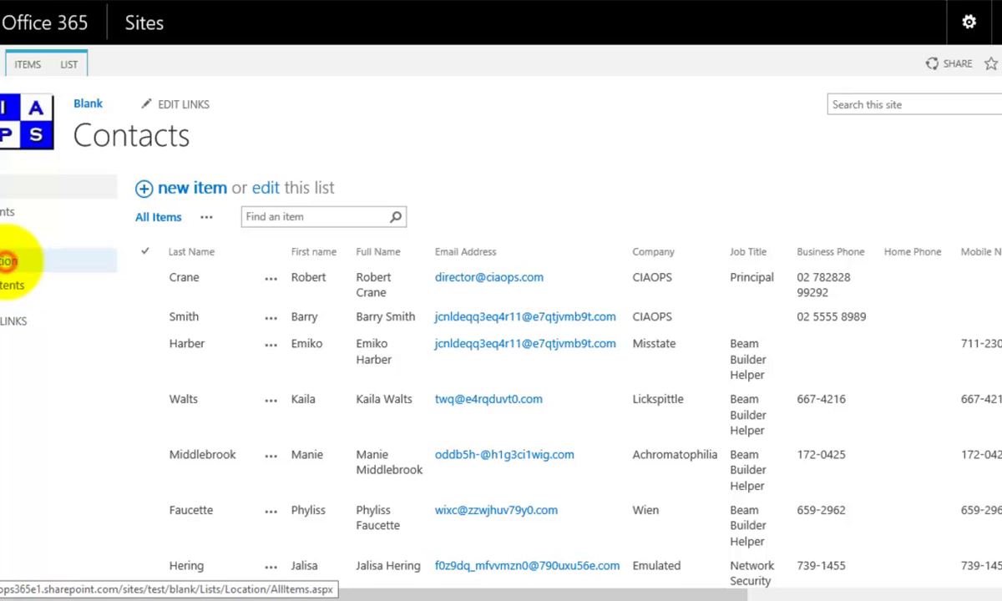
click(7, 261)
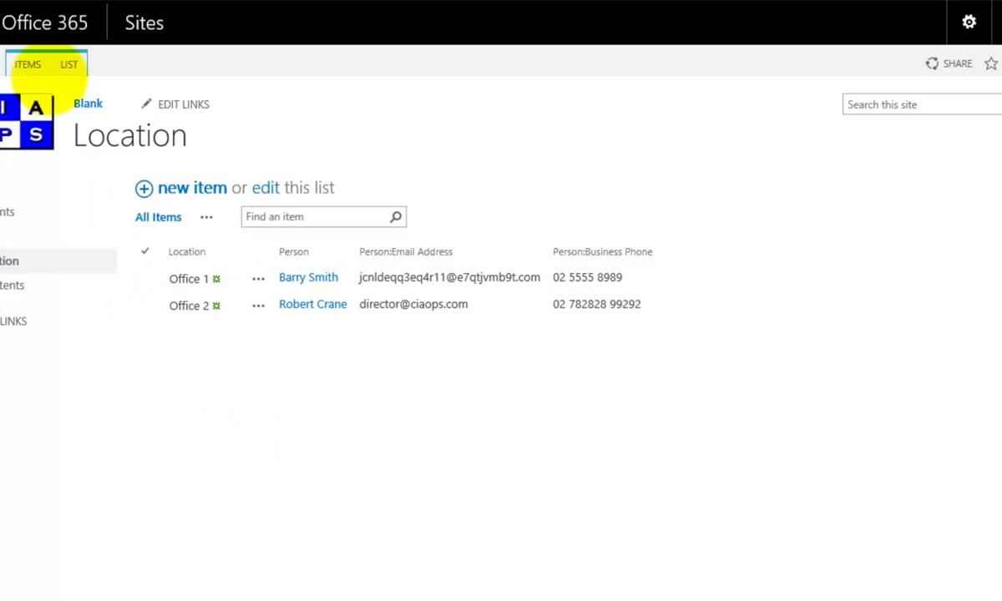
Step: In List Settings, delete the 'Person:' prefix from Person:Email Address, leaving Email Address
click(69, 64)
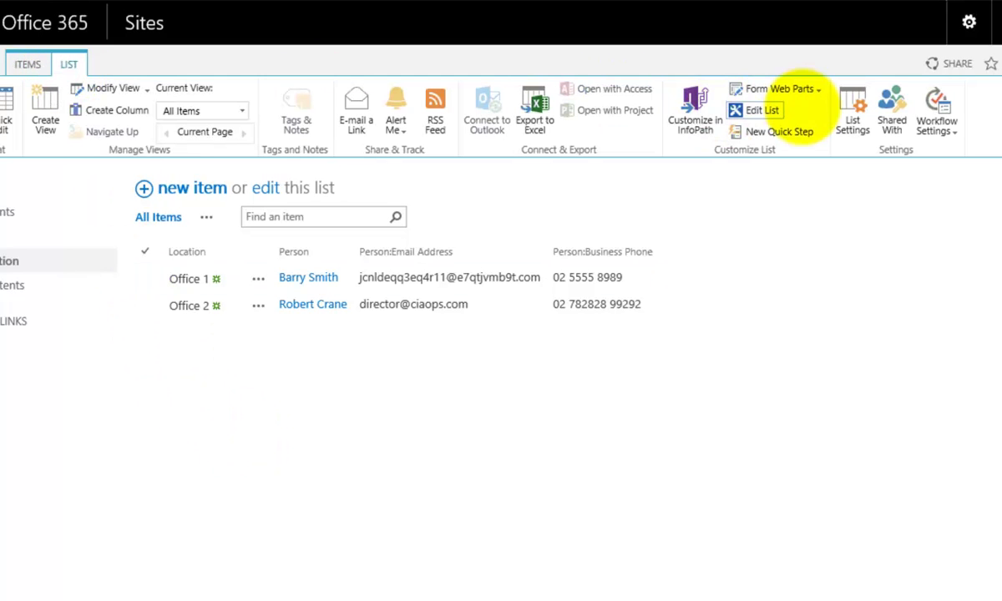
click(850, 119)
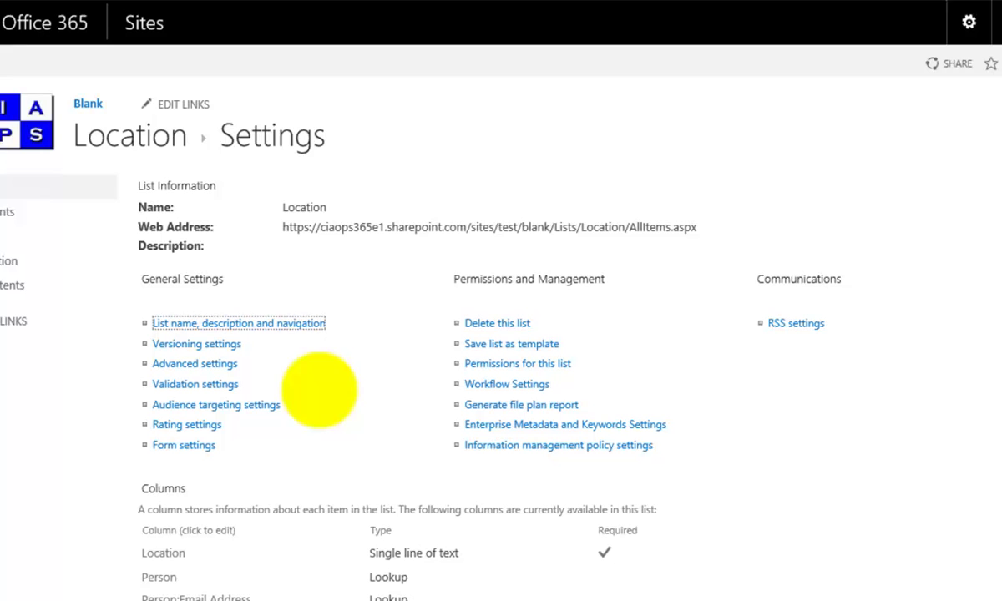
scroll(369, 441, down, 3)
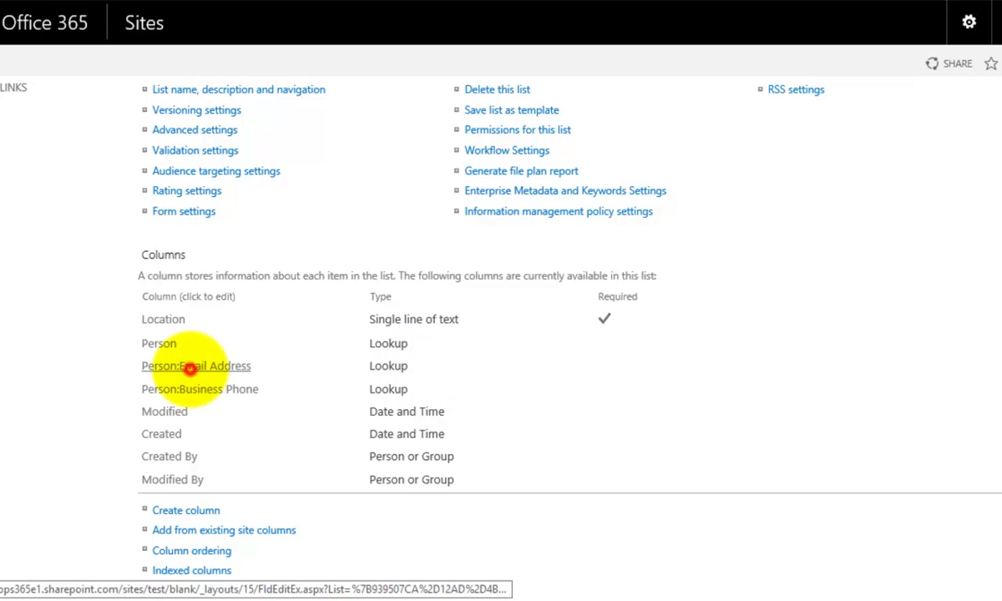
click(192, 367)
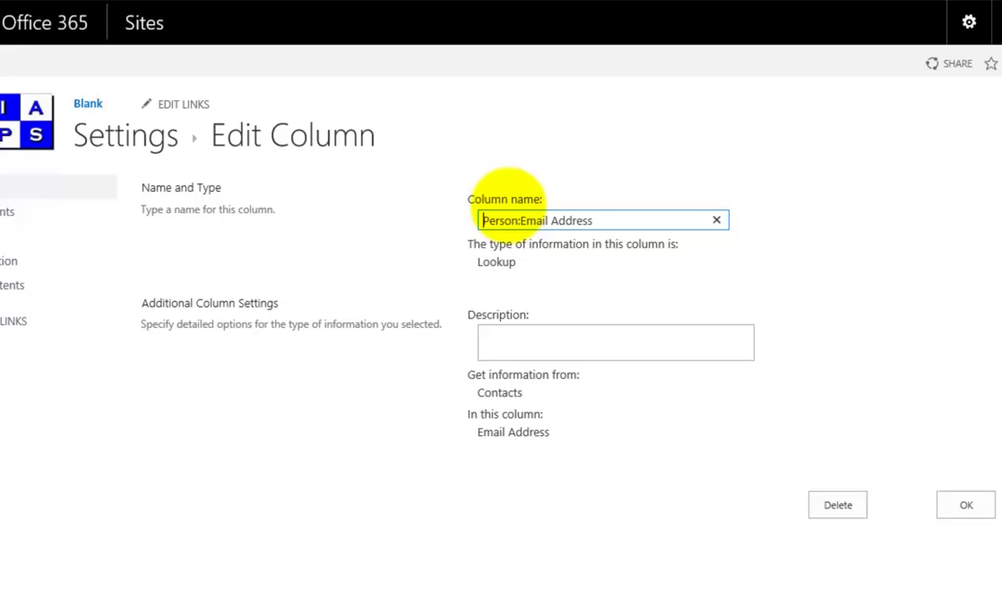
click(519, 220)
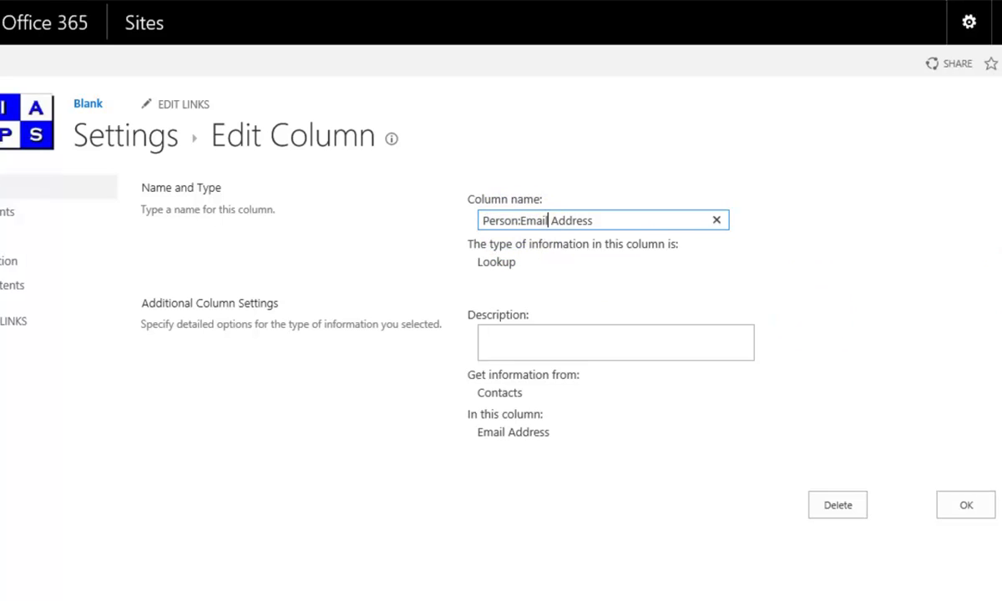
drag(483, 220, 519, 222)
key(Delete)
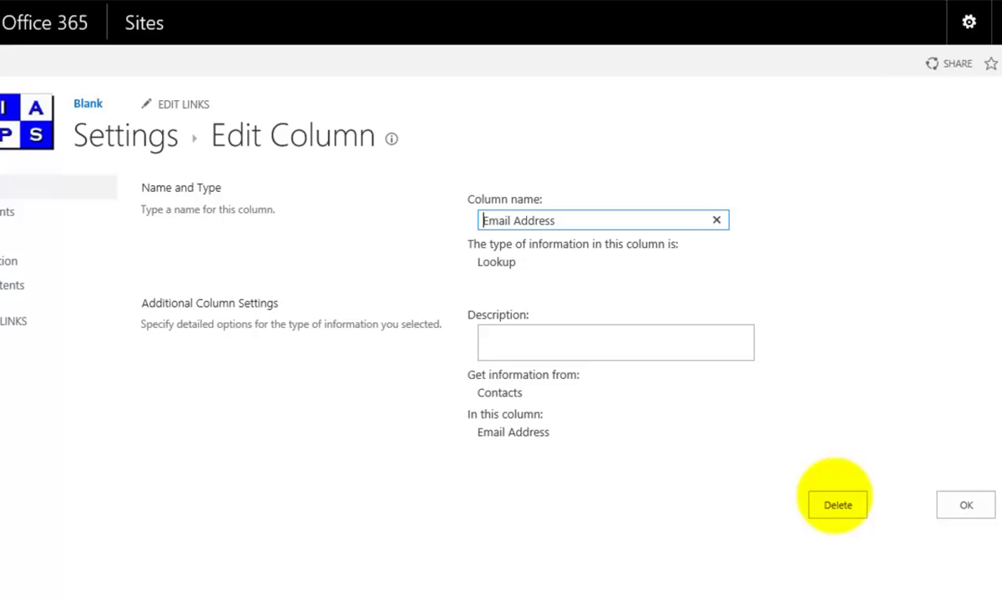
click(965, 505)
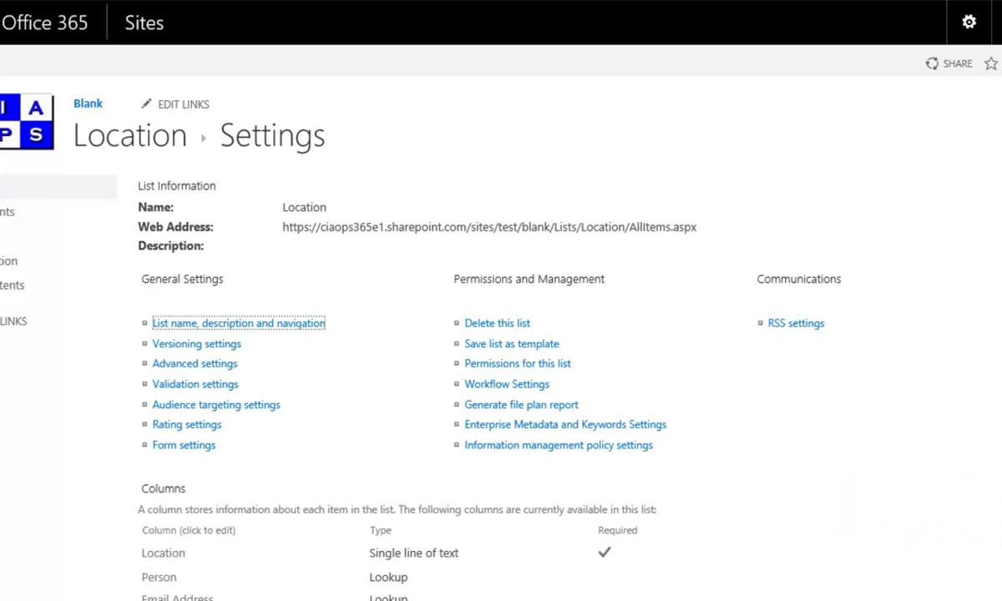
Step: Strip the 'Person:' prefix from the Person:Business Phone column so it reads Business Phone
scroll(501, 334, down, 3)
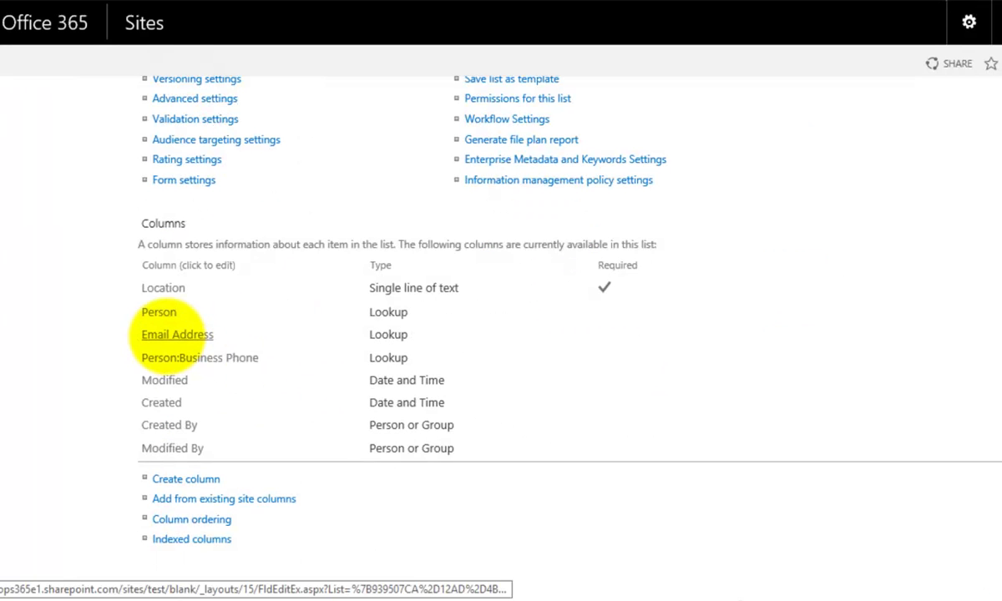
click(182, 359)
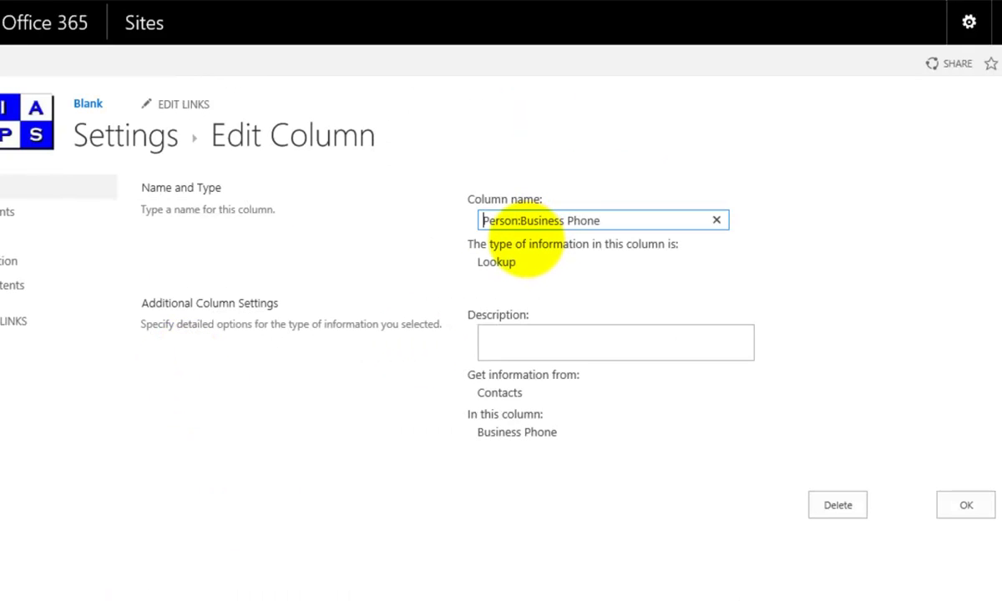
key(Delete)
key(Delete)
key(Delete)
key(Delete)
key(Delete)
key(Delete)
key(Delete)
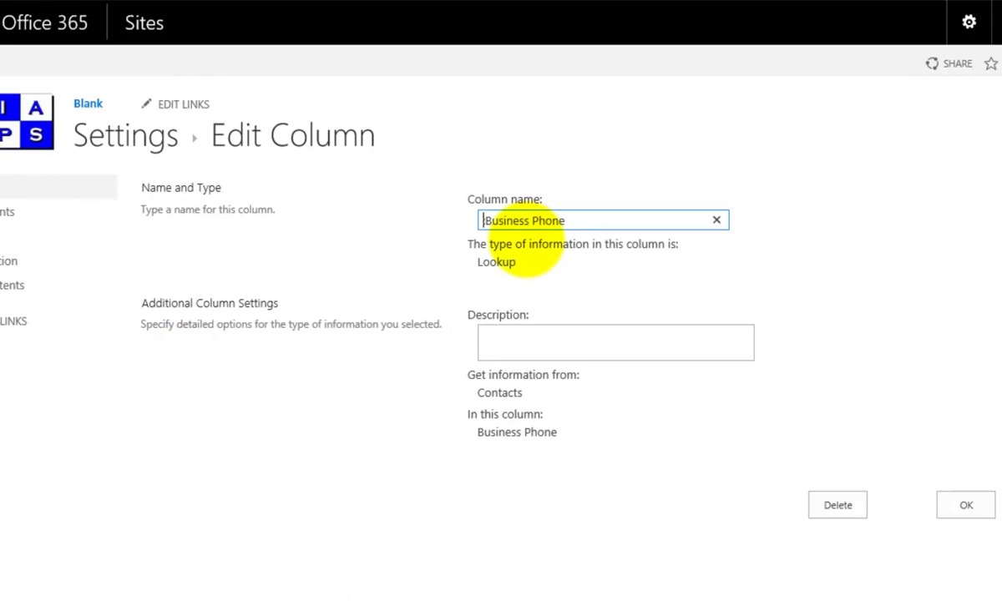
click(960, 506)
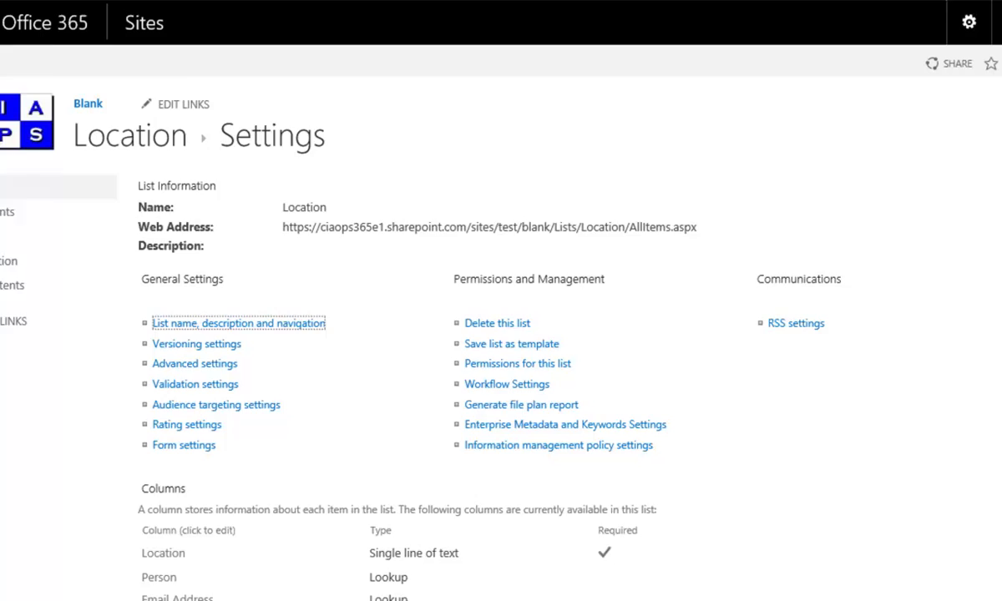
scroll(501, 334, down, 3)
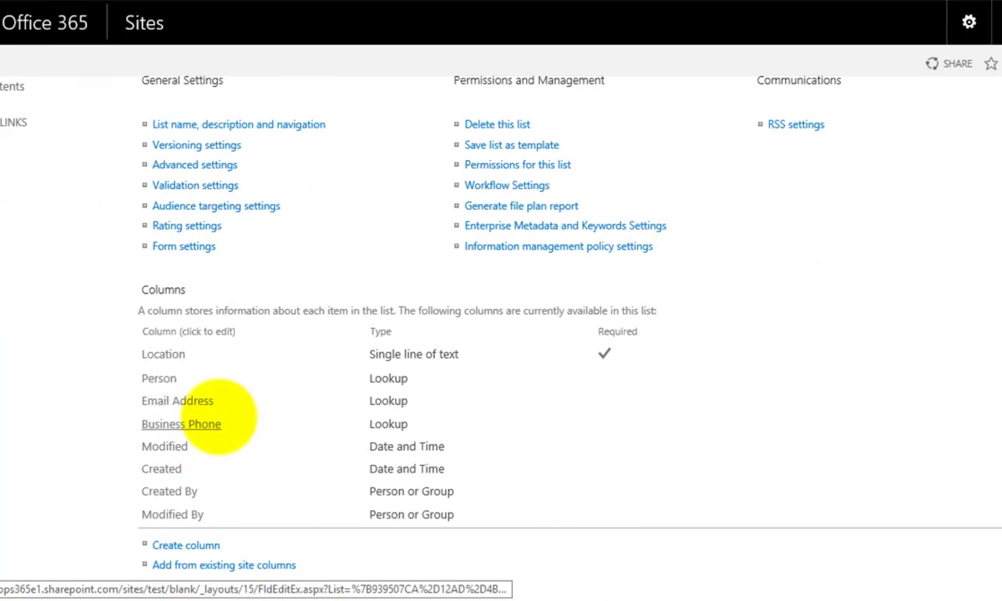
scroll(789, 197, up, 3)
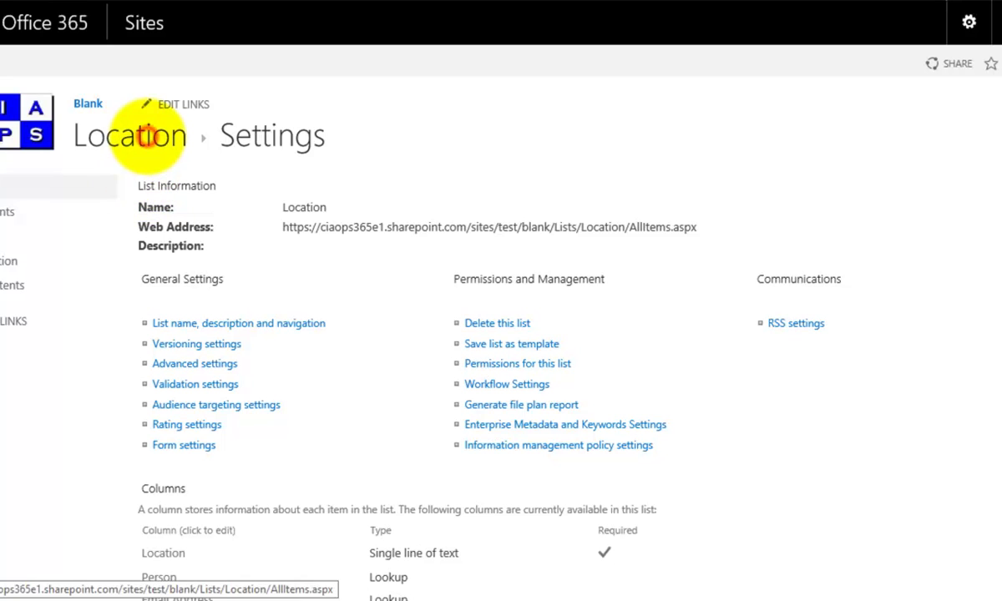
Step: Return to the Location list's items and show the LIST ribbon commands
click(147, 136)
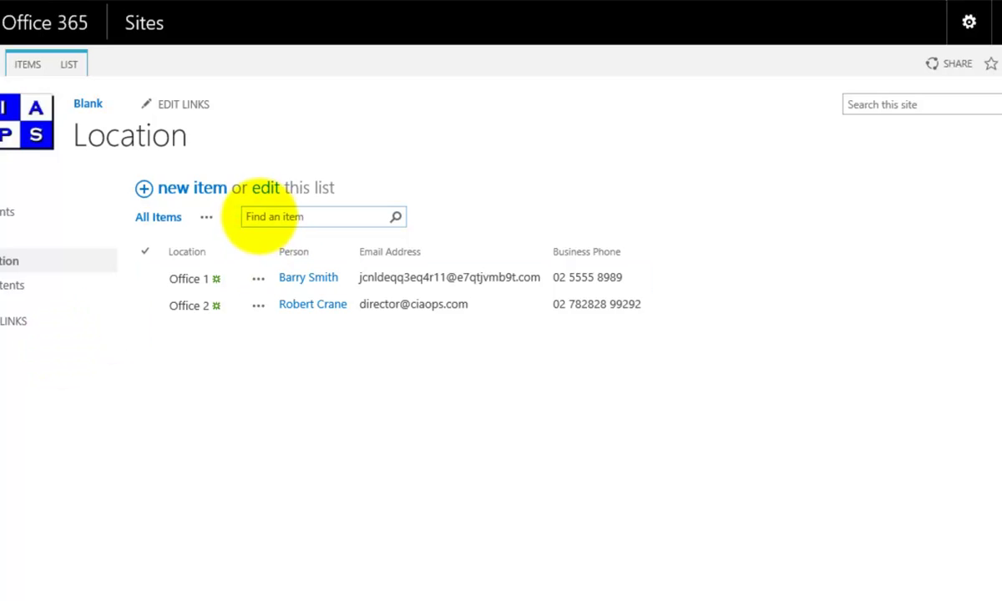
click(69, 64)
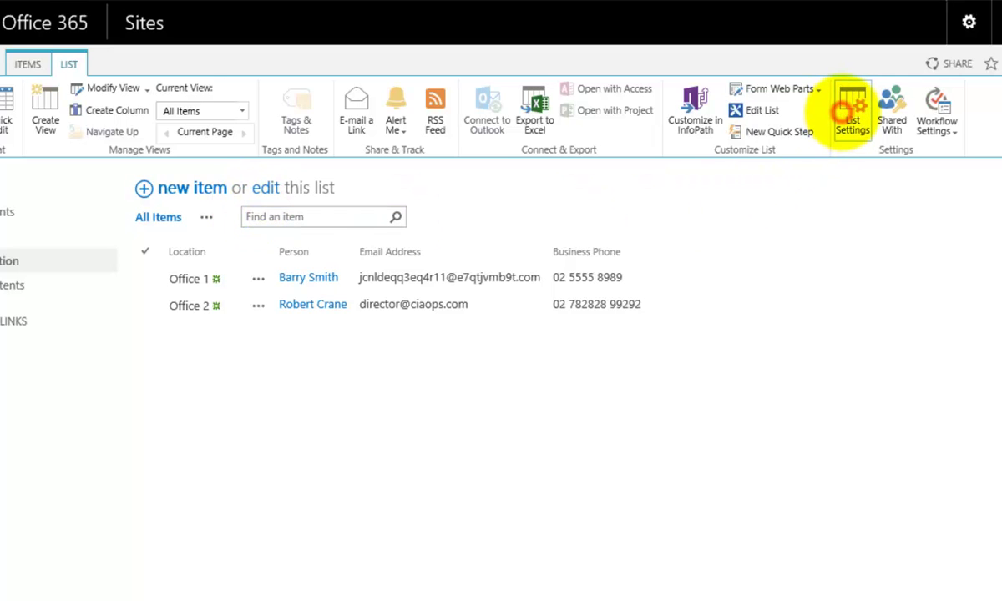
Step: Open the Location list's settings and start creating a new Lookup column
click(851, 109)
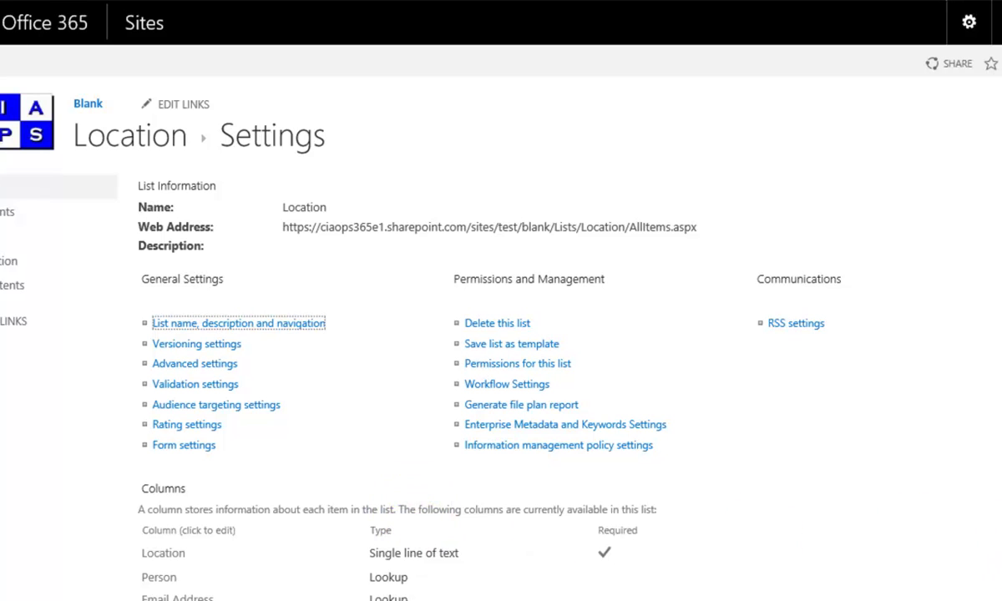
scroll(386, 443, down, 3)
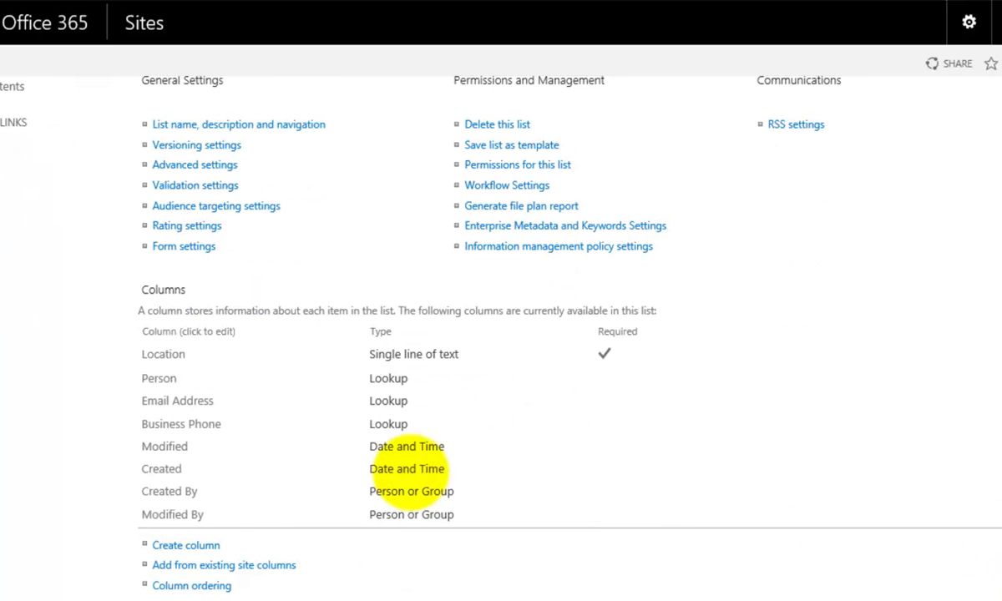
click(197, 545)
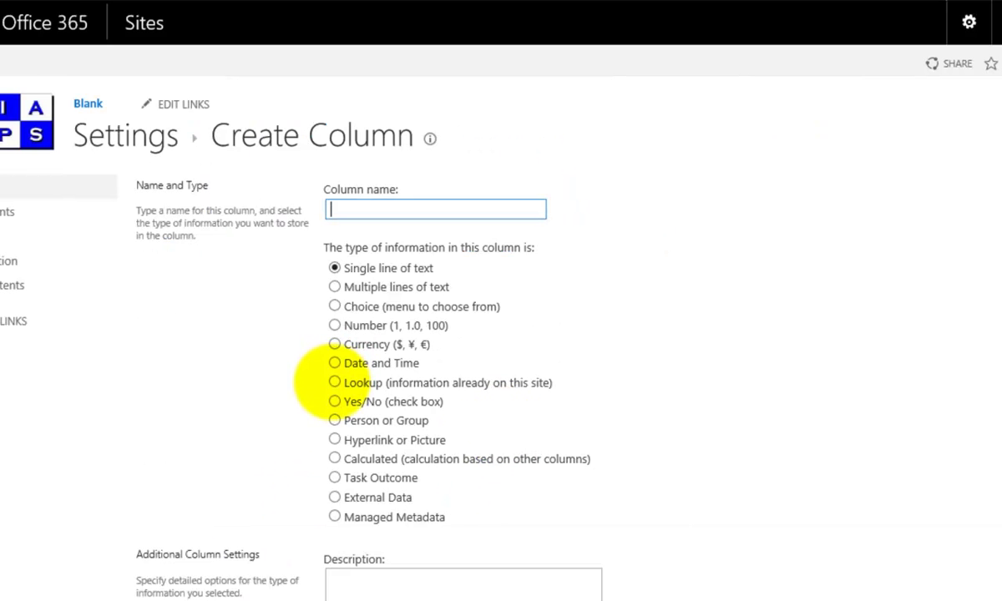
click(333, 383)
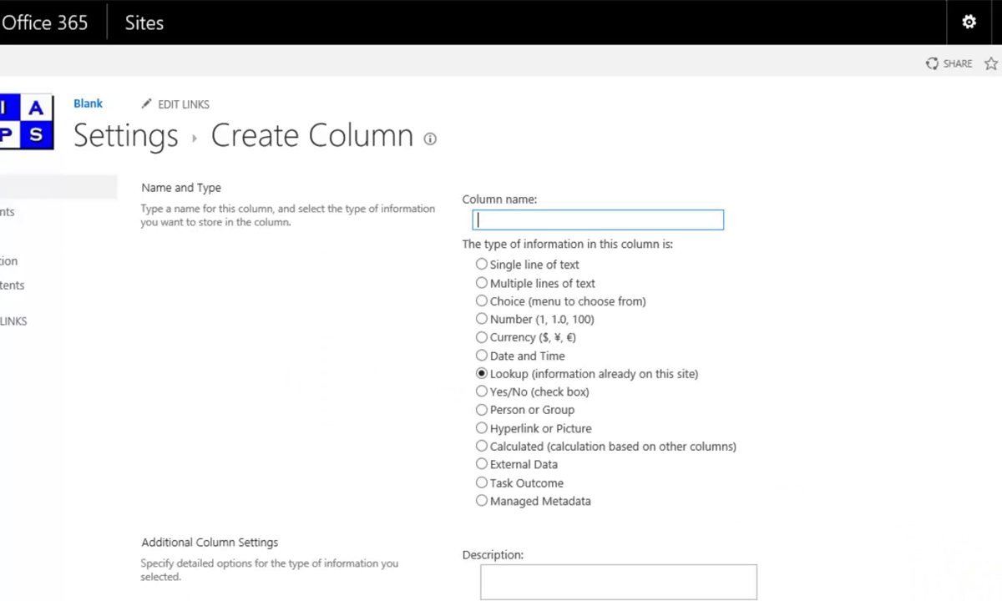
Step: Point the lookup at the Documents library, inspect its available fields, then cancel without adding it
scroll(568, 283, down, 6)
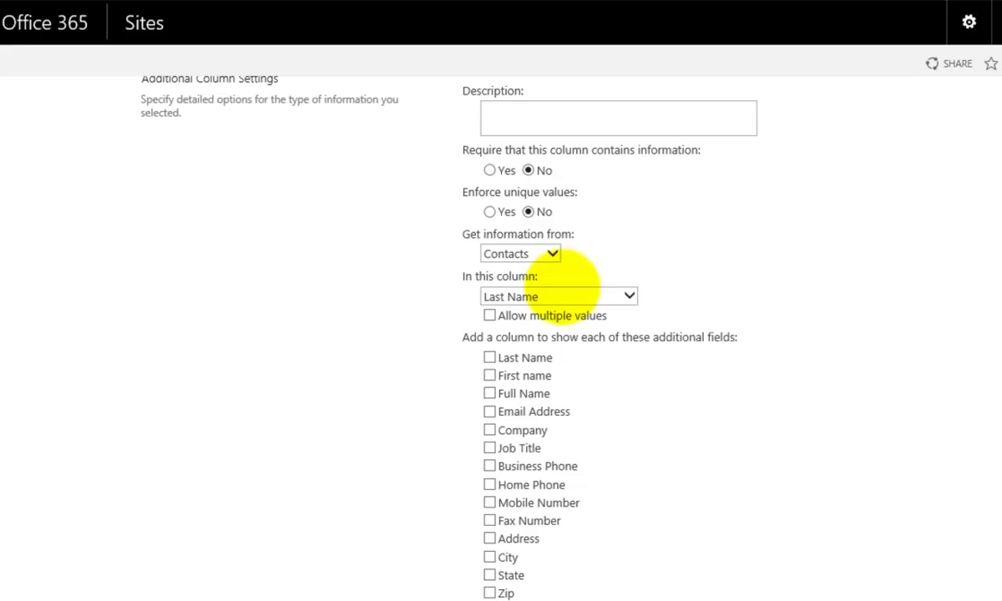
click(543, 255)
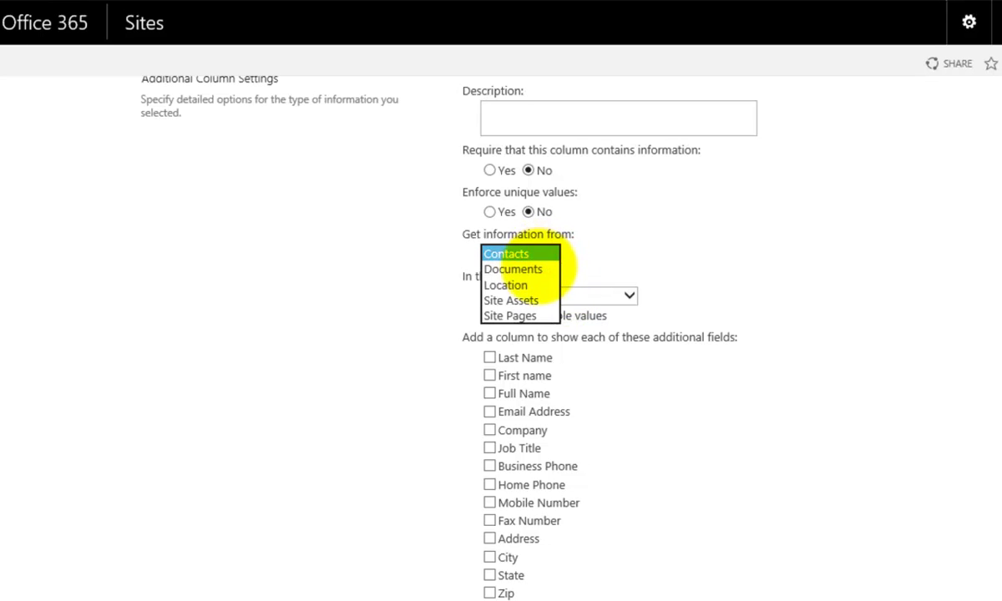
click(535, 269)
scroll(547, 292, up, 4)
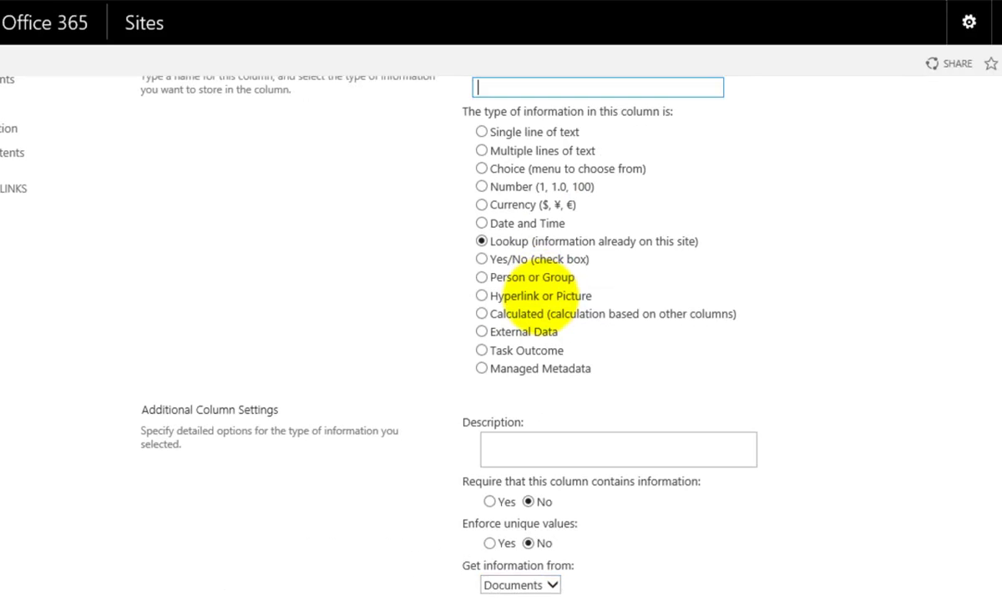
scroll(745, 386, down, 6)
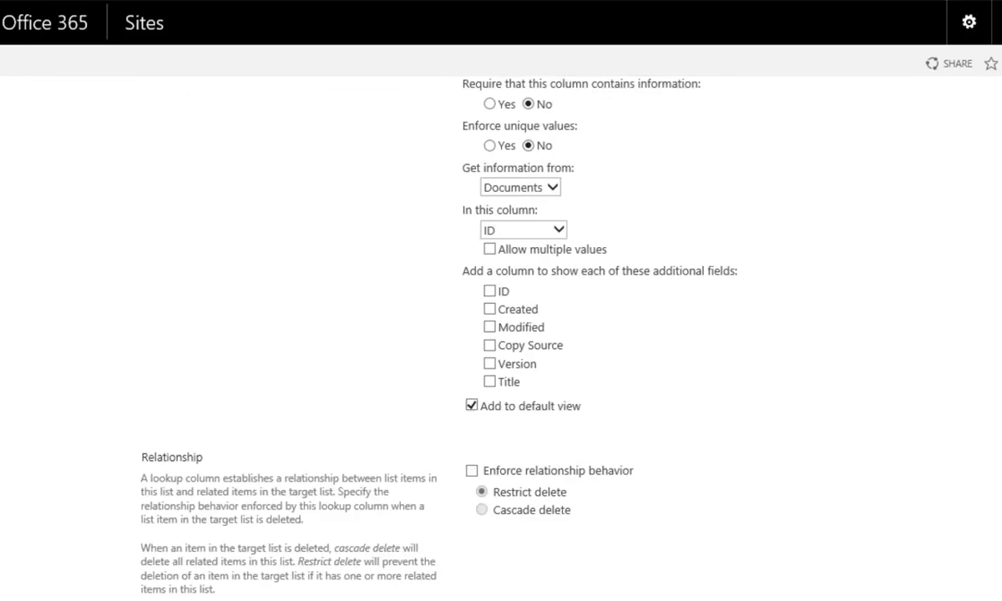
click(745, 385)
scroll(535, 334, up, 3)
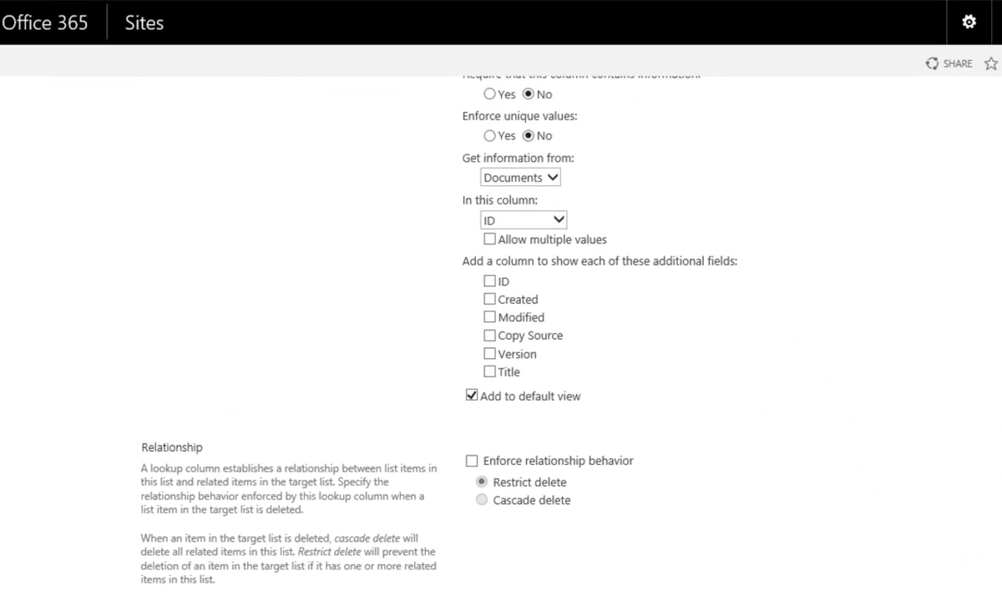
click(517, 331)
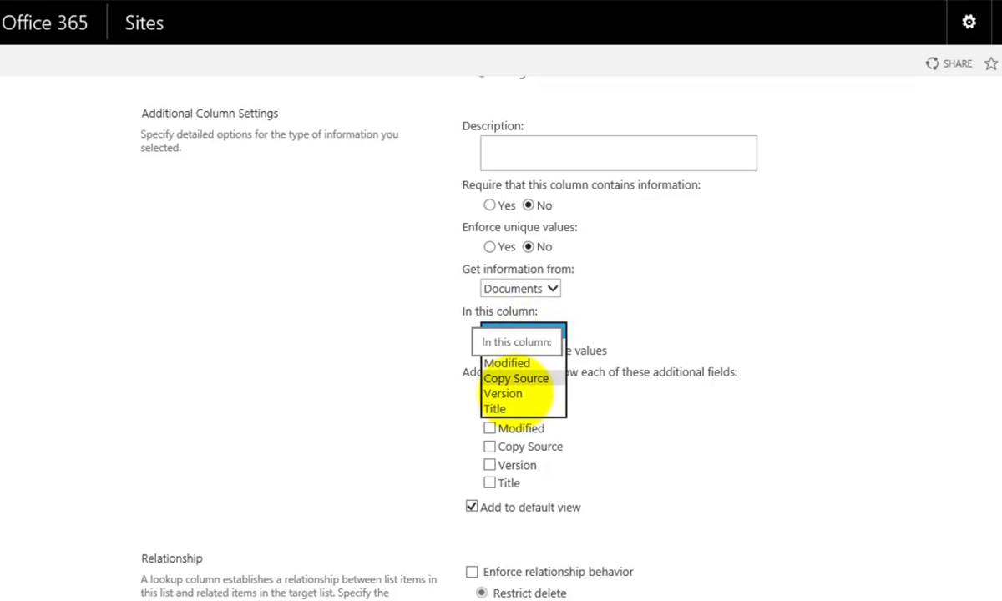
click(709, 318)
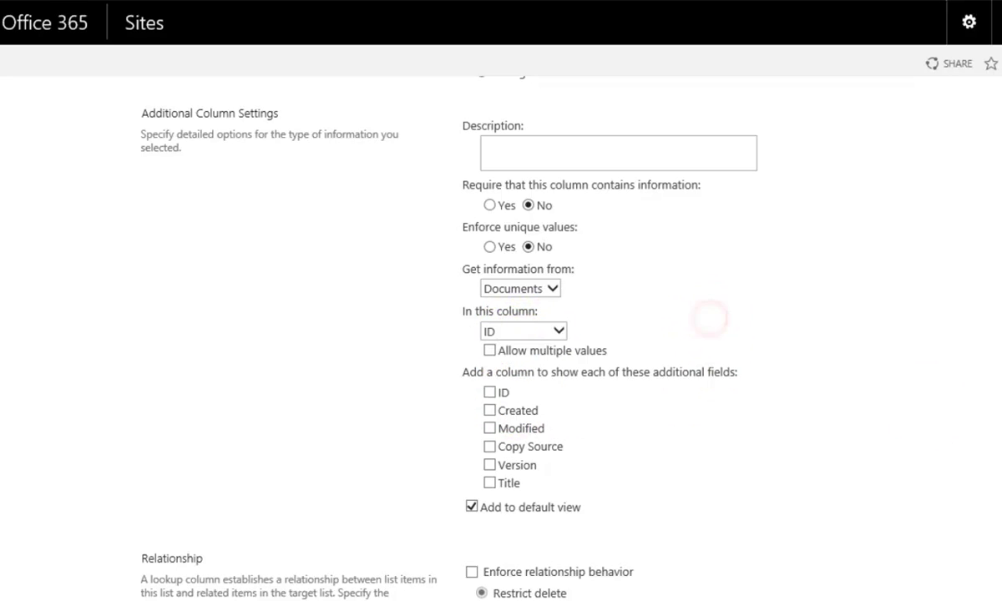
scroll(976, 534, down, 3)
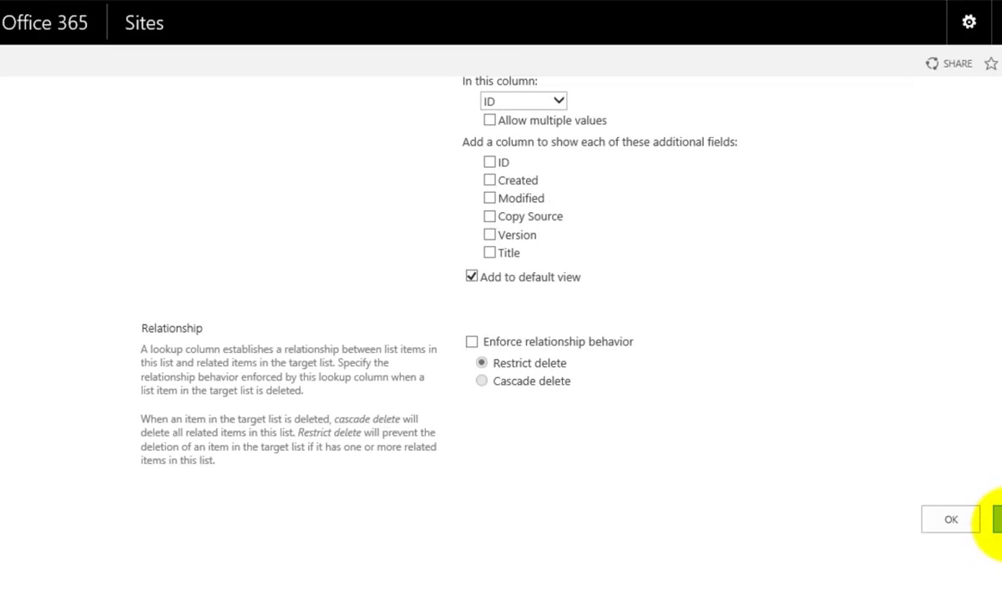
click(936, 519)
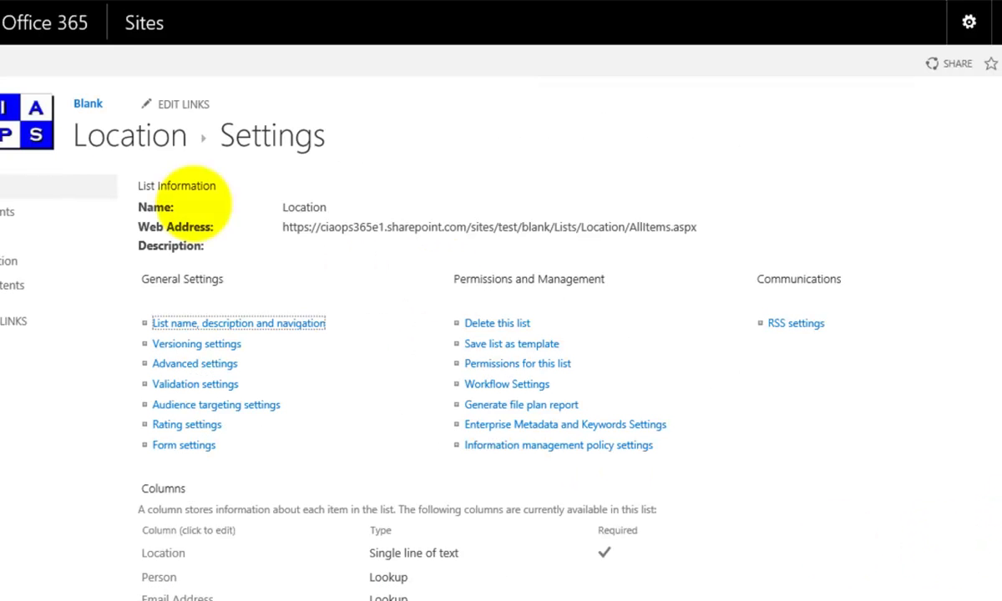
Step: Go back to the Location list view from the settings page's breadcrumb
click(108, 145)
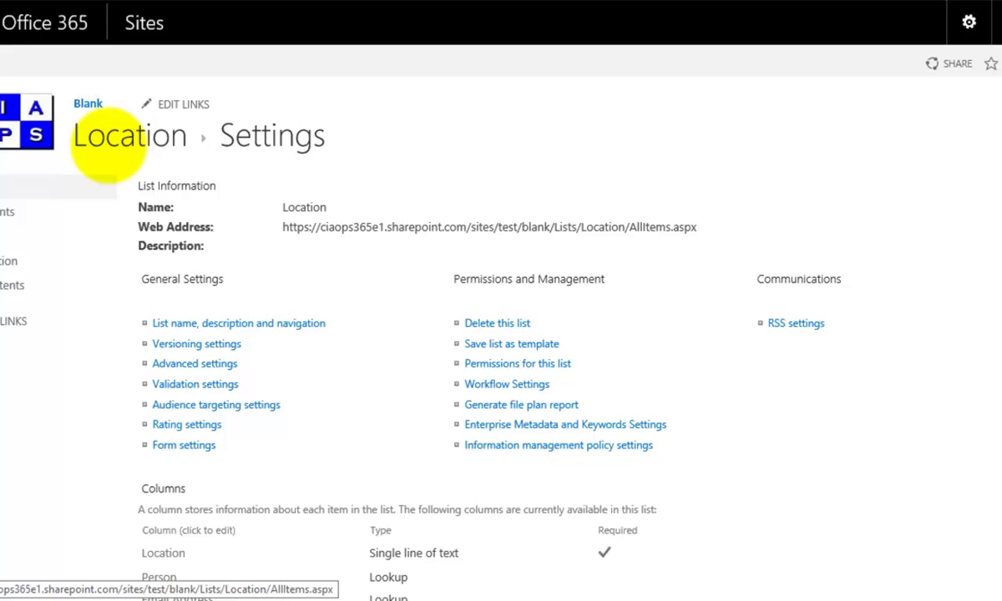